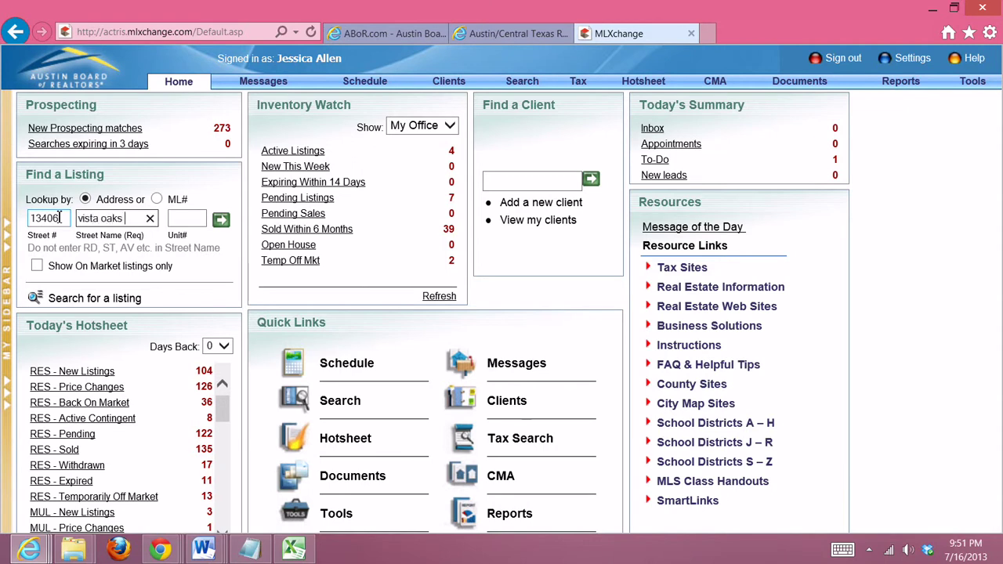
- Look up the property's listings by street number and street name, and show the results with the Dates columns
text(vista oaks)
click(221, 221)
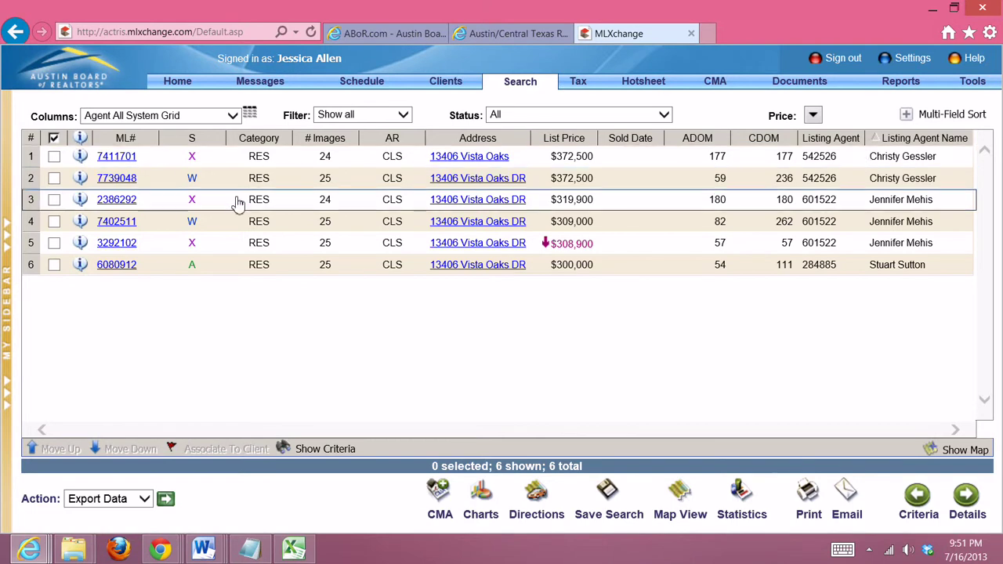
click(233, 117)
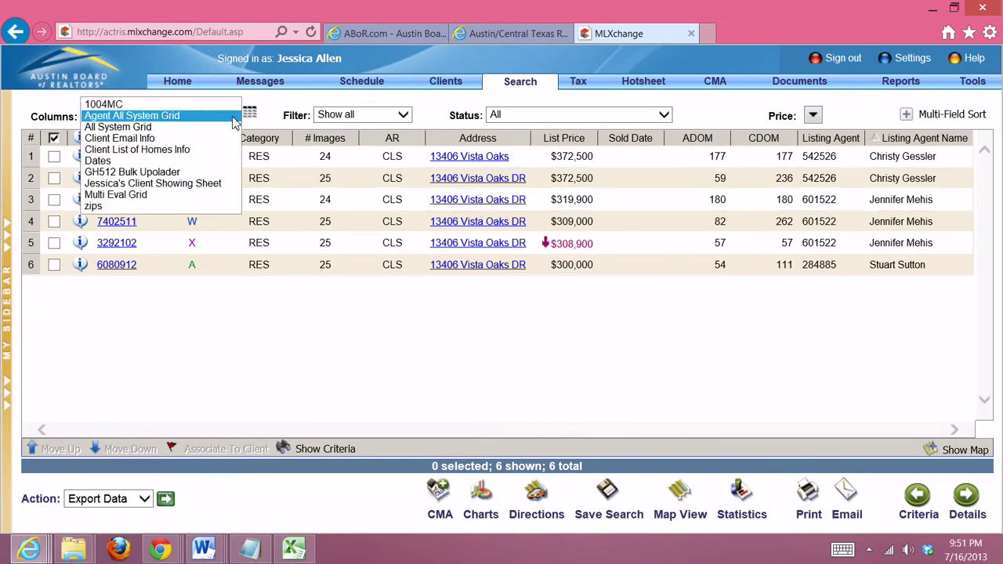
click(98, 160)
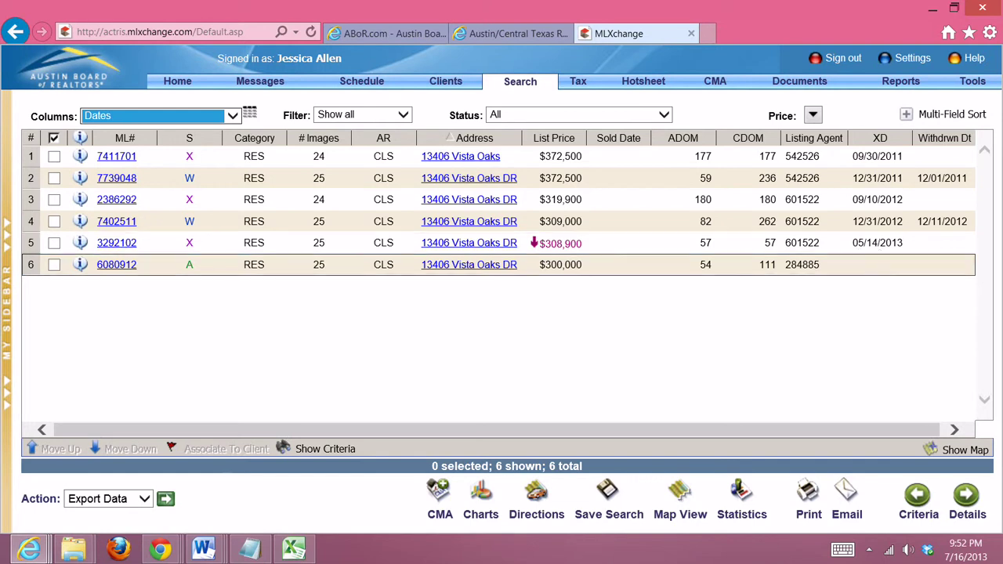
- Export all listing records as comma delimited in the current grid format with column headers, save and open the text file, and close it
click(166, 500)
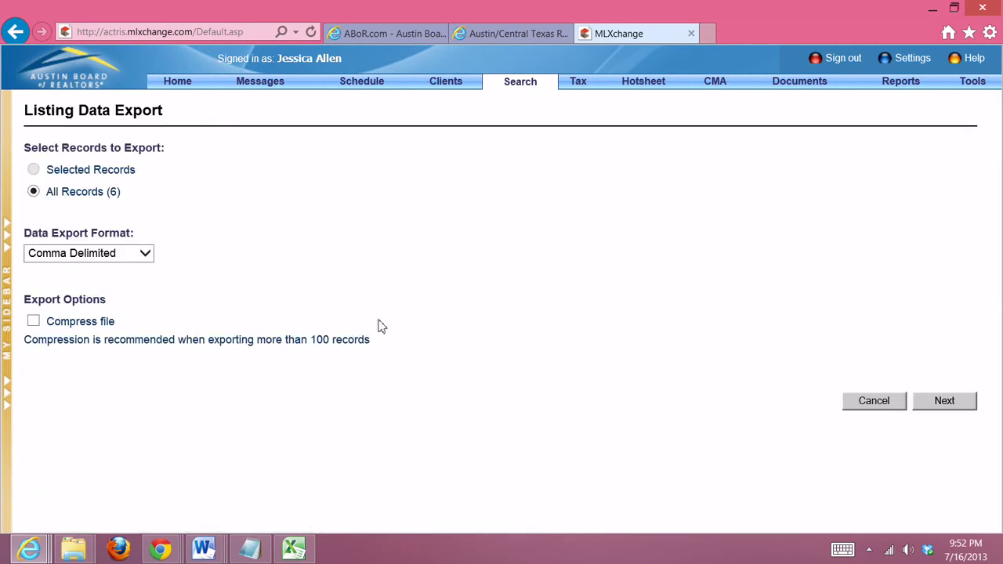
click(945, 402)
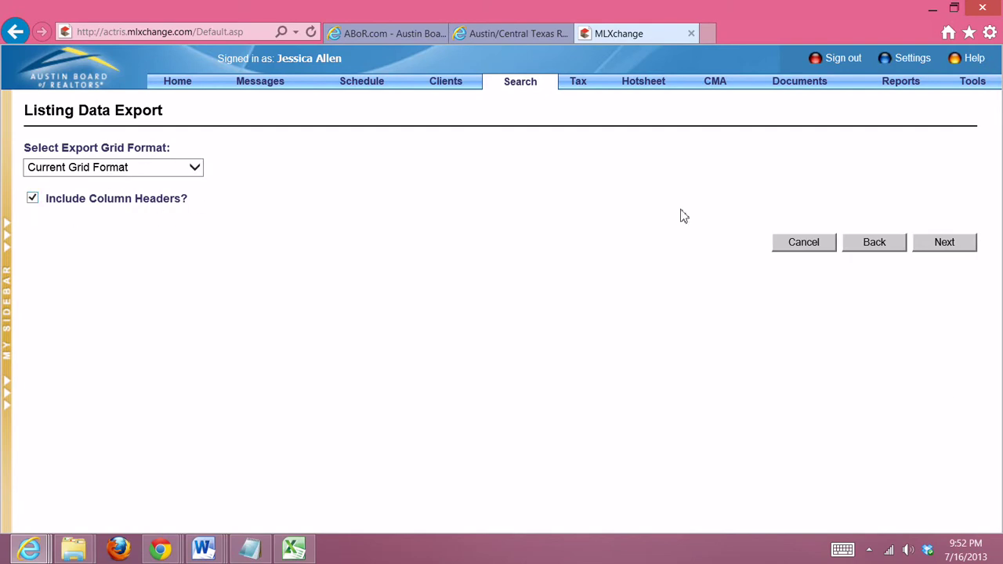
click(943, 247)
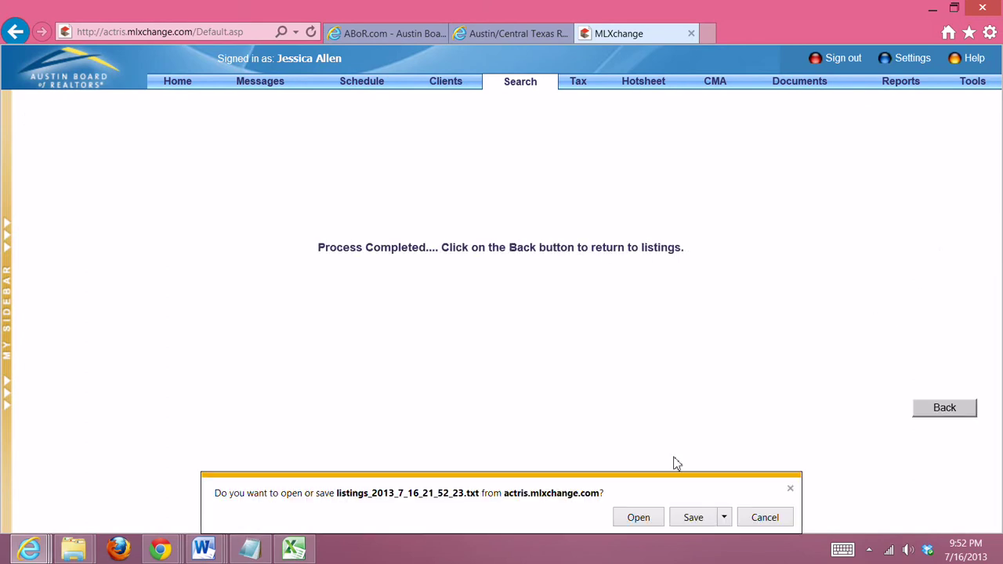
click(726, 517)
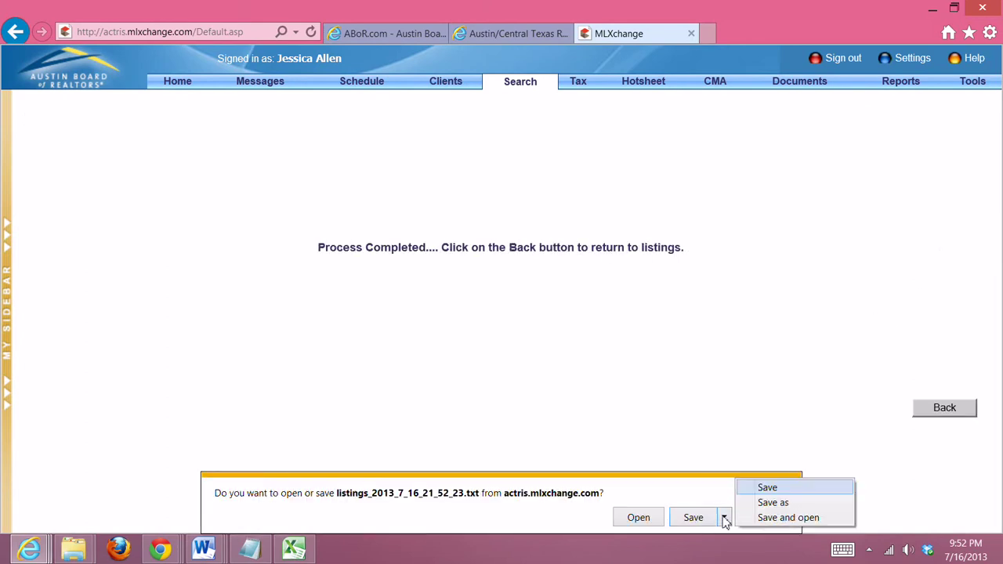
click(769, 520)
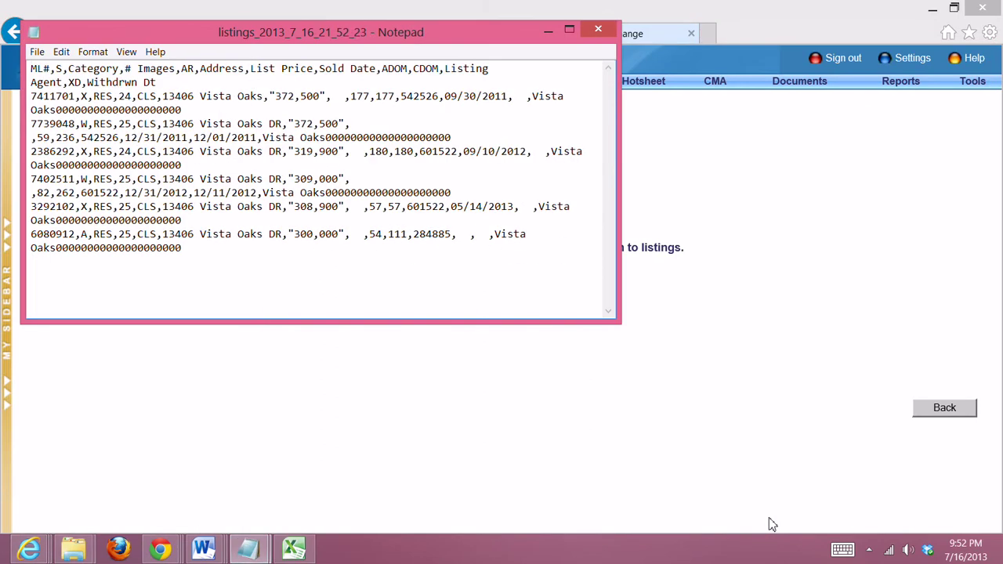
click(600, 31)
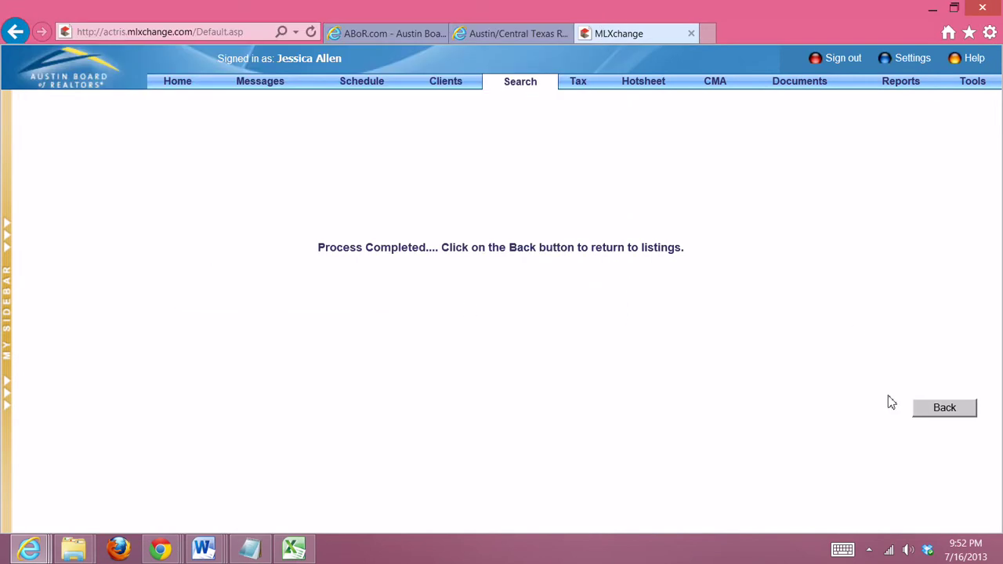
click(74, 548)
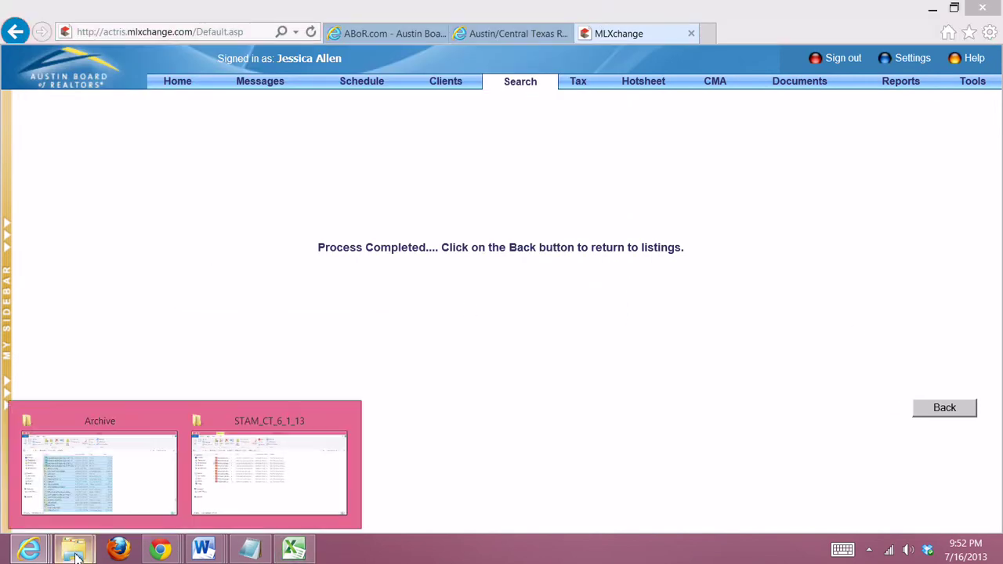
click(153, 487)
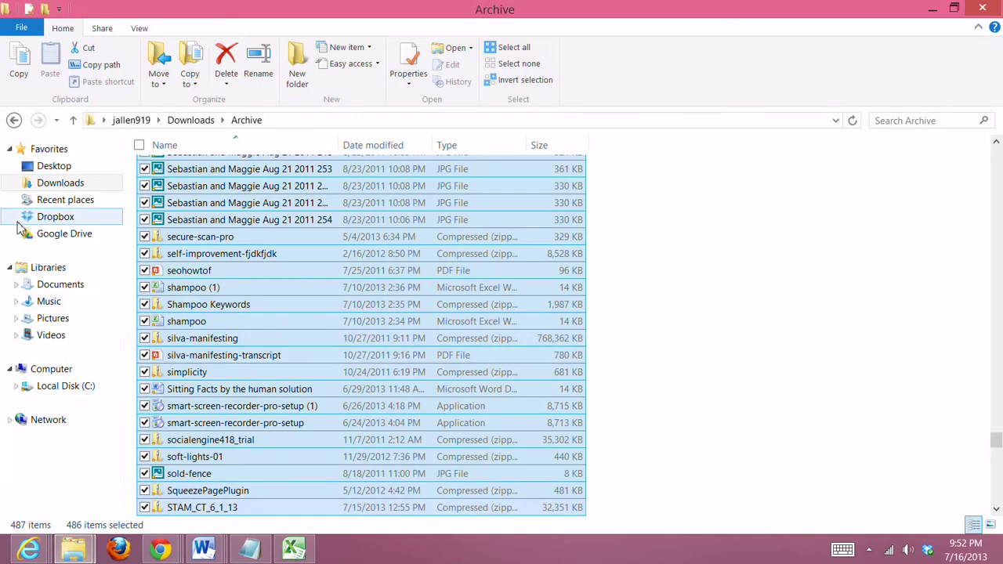
click(61, 185)
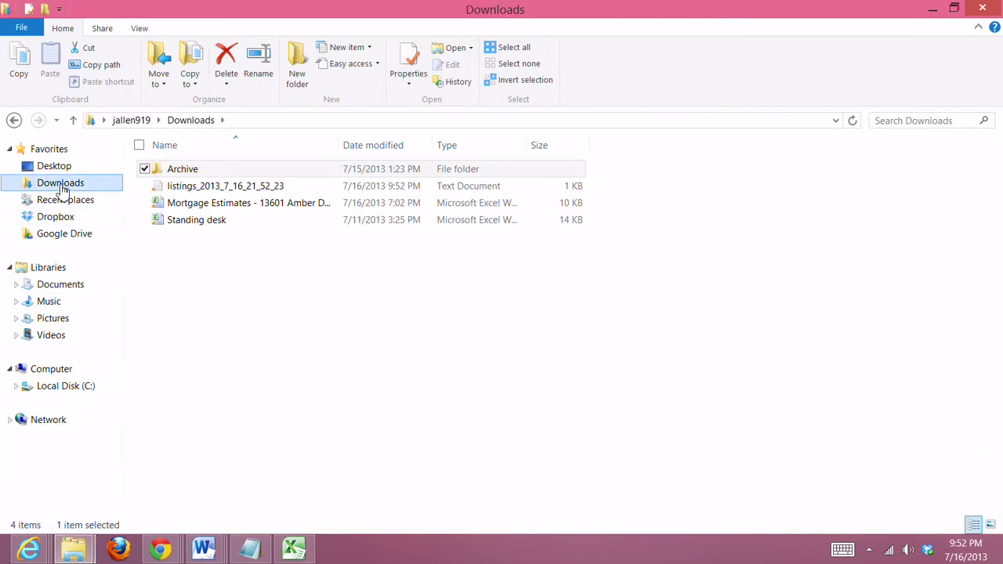
click(217, 188)
right_click(217, 189)
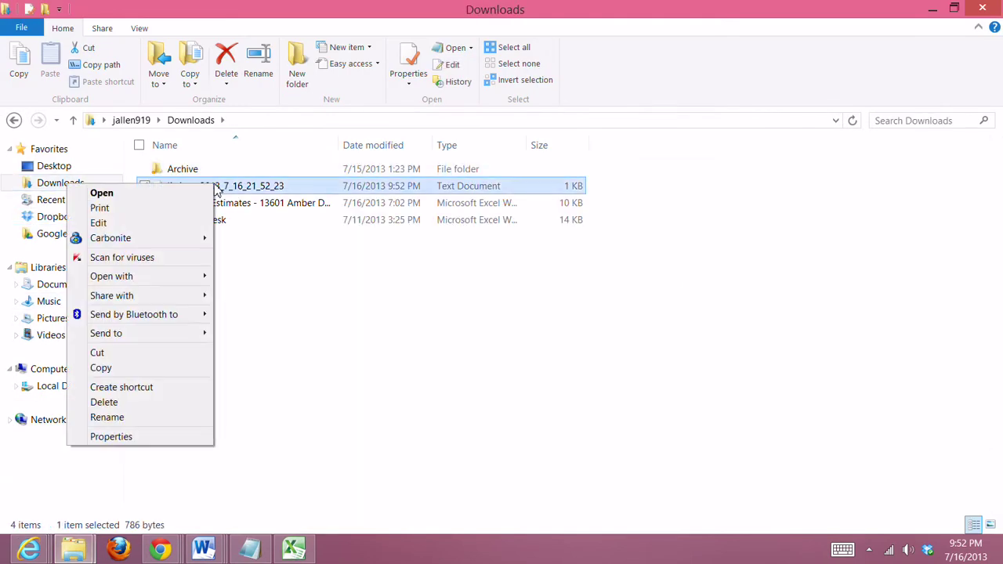
mouse_move(201, 275)
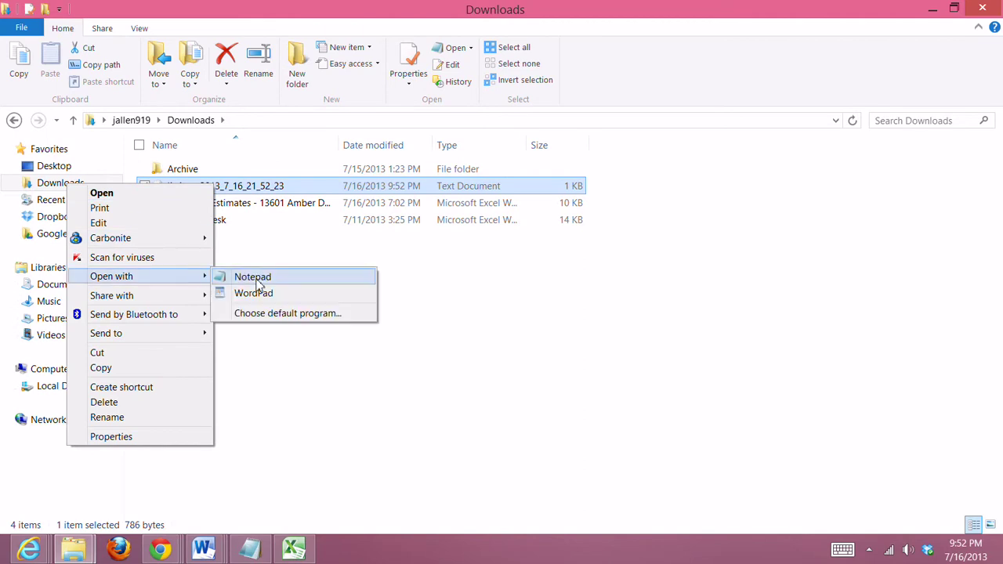
click(311, 369)
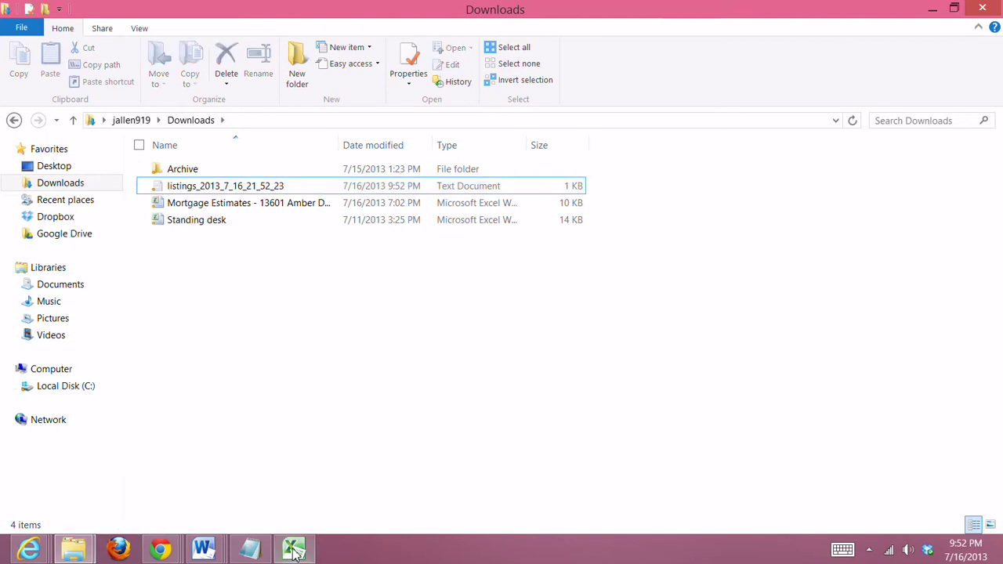
- Switch to Excel and open the text file listings_2013_7_16_21_52_23 from the Downloads folder, showing All Files
click(293, 550)
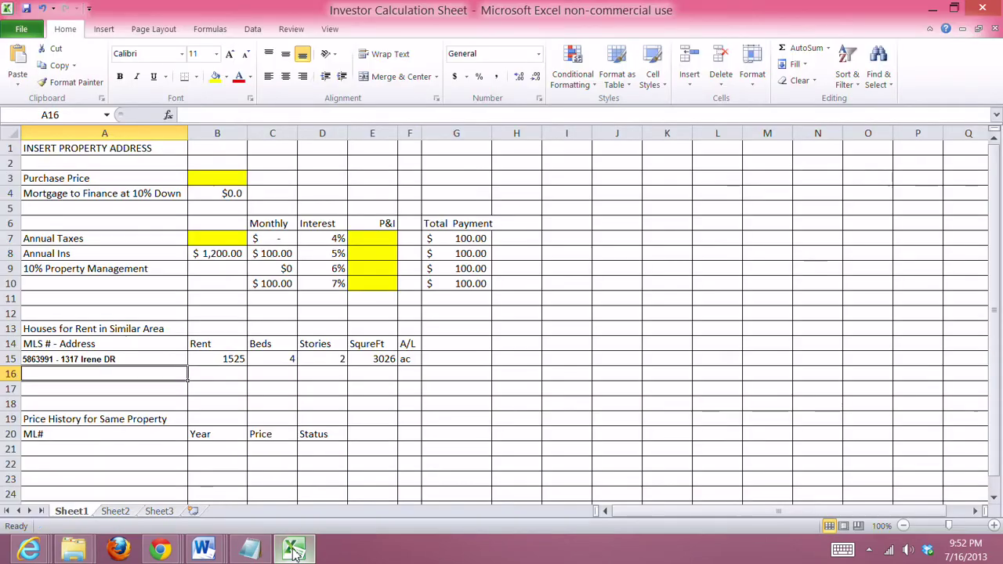
click(23, 31)
click(36, 91)
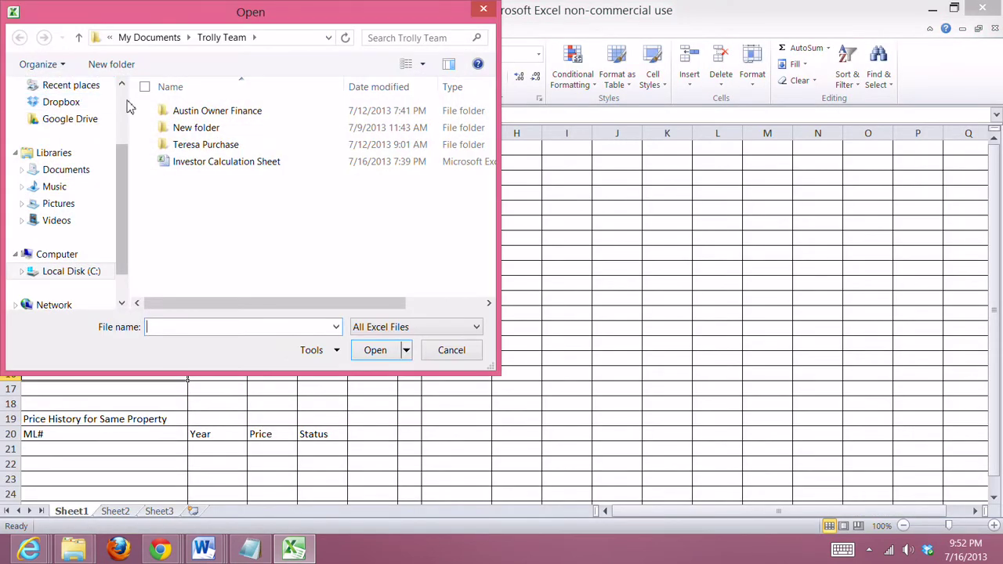
scroll(127, 102, up, 2)
click(71, 158)
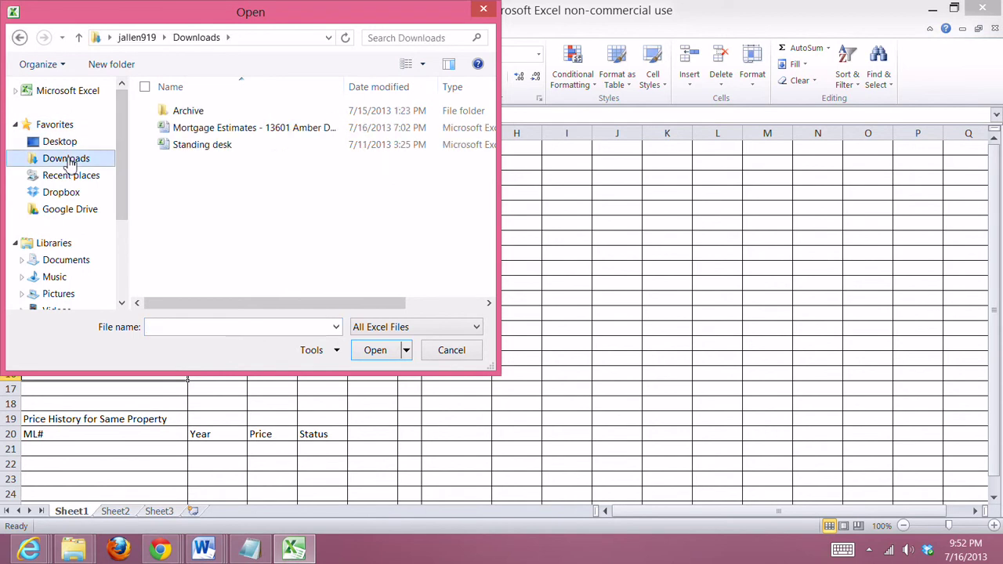
click(376, 329)
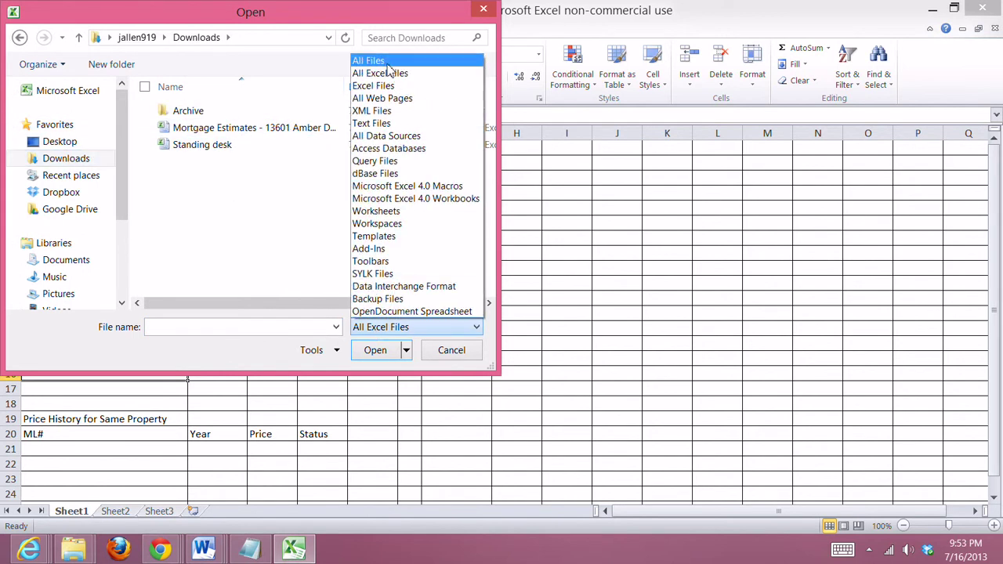
click(386, 64)
click(202, 131)
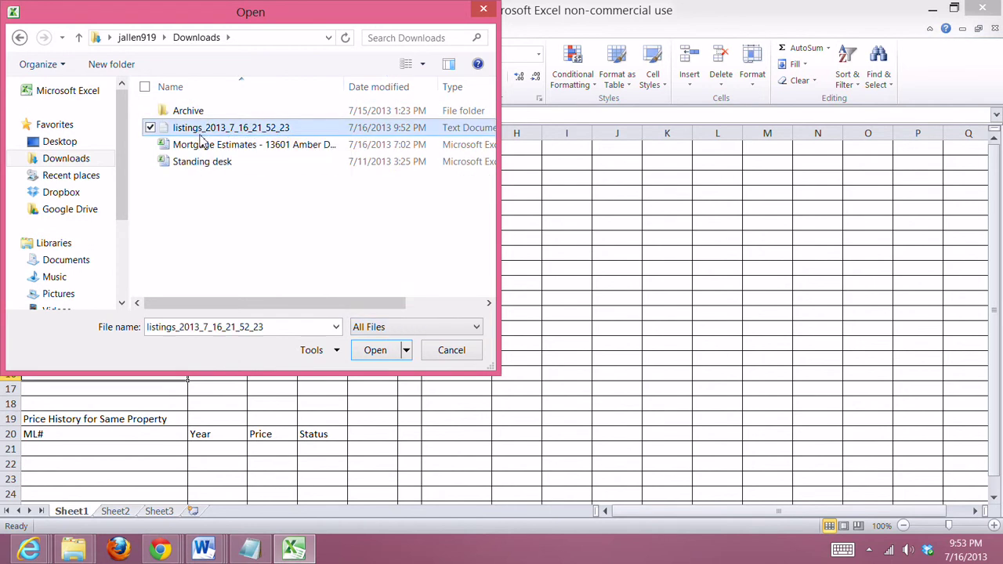
click(373, 351)
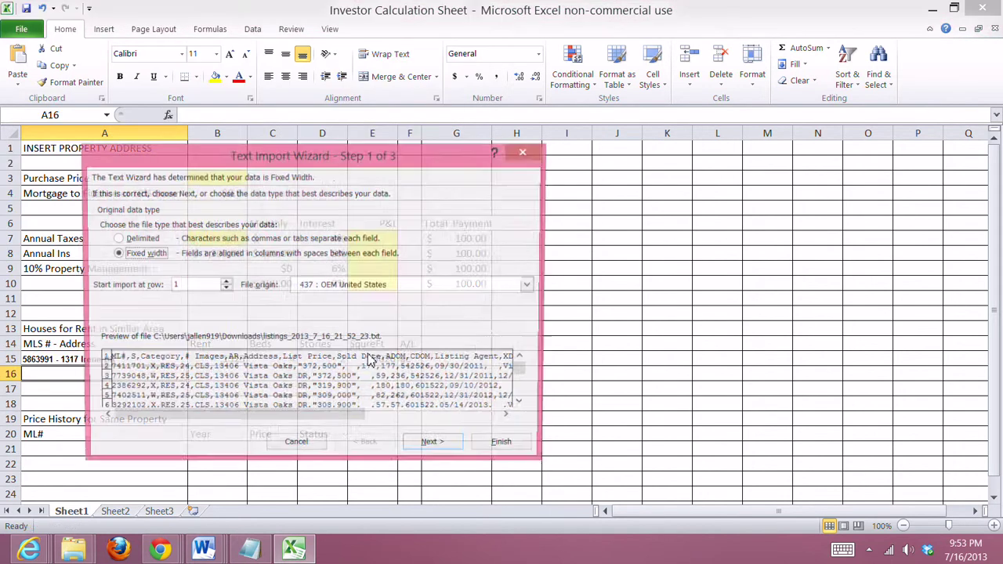
- Import the text file as Delimited data with Comma instead of Tab as the delimiter
click(130, 240)
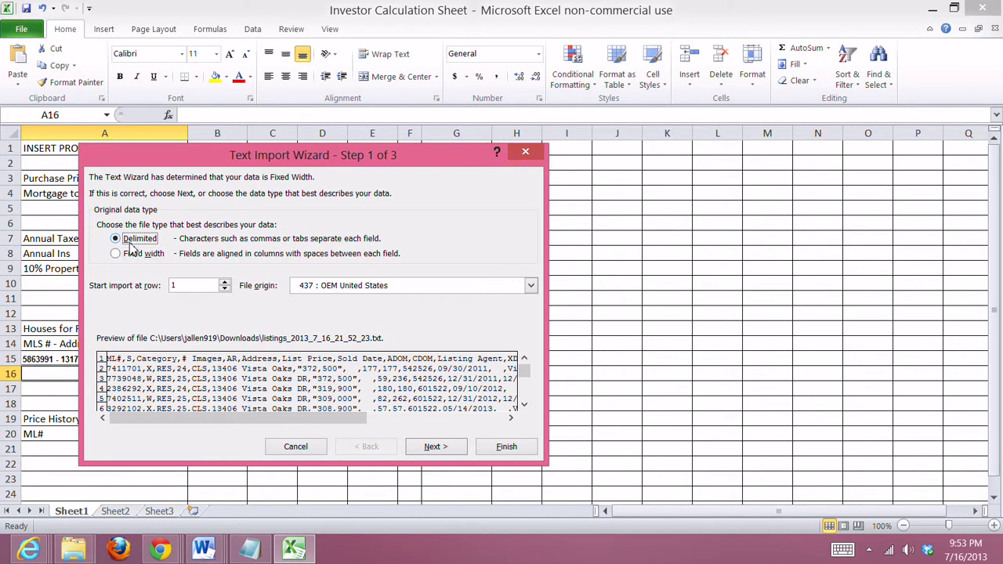
click(446, 448)
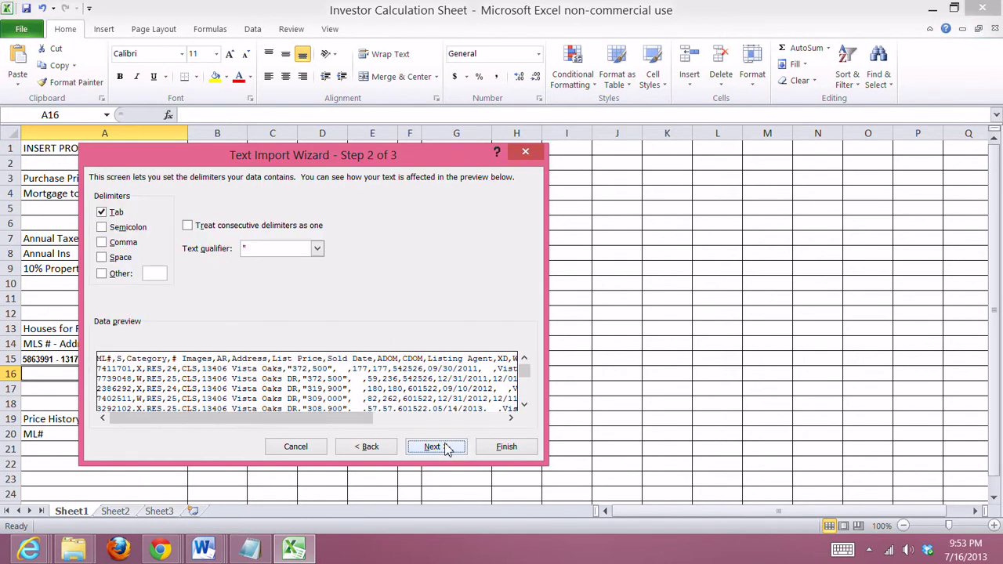
click(101, 213)
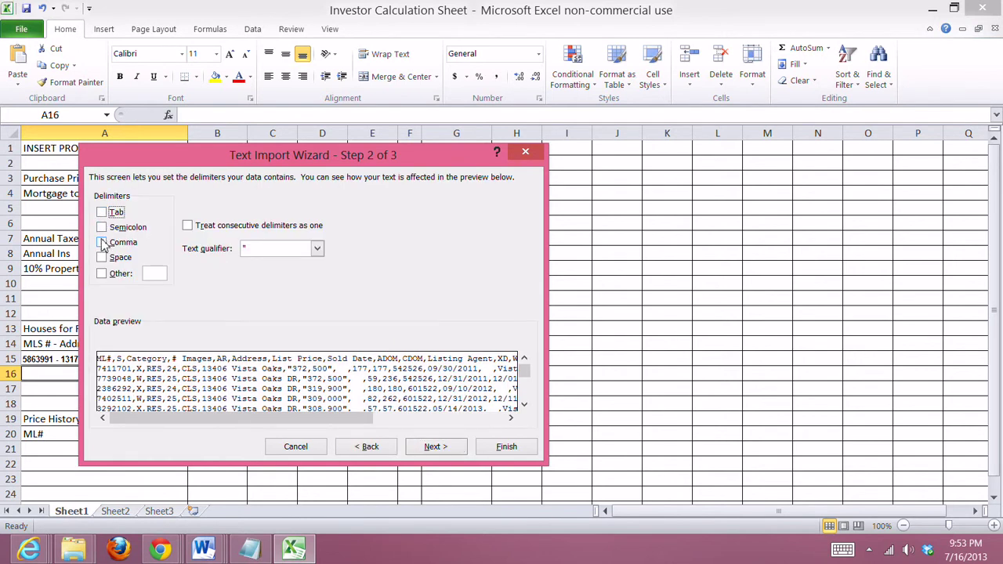
click(102, 244)
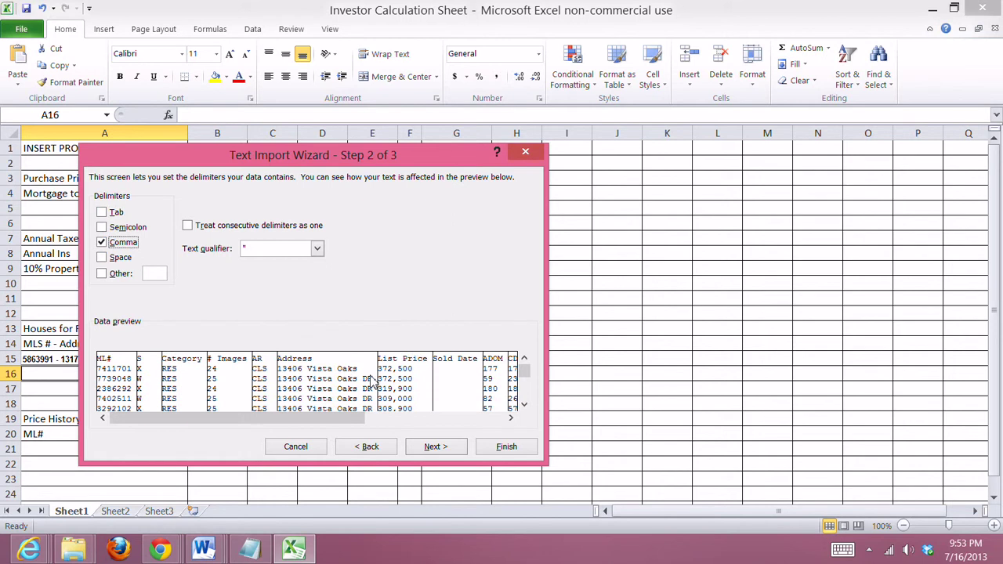
click(506, 447)
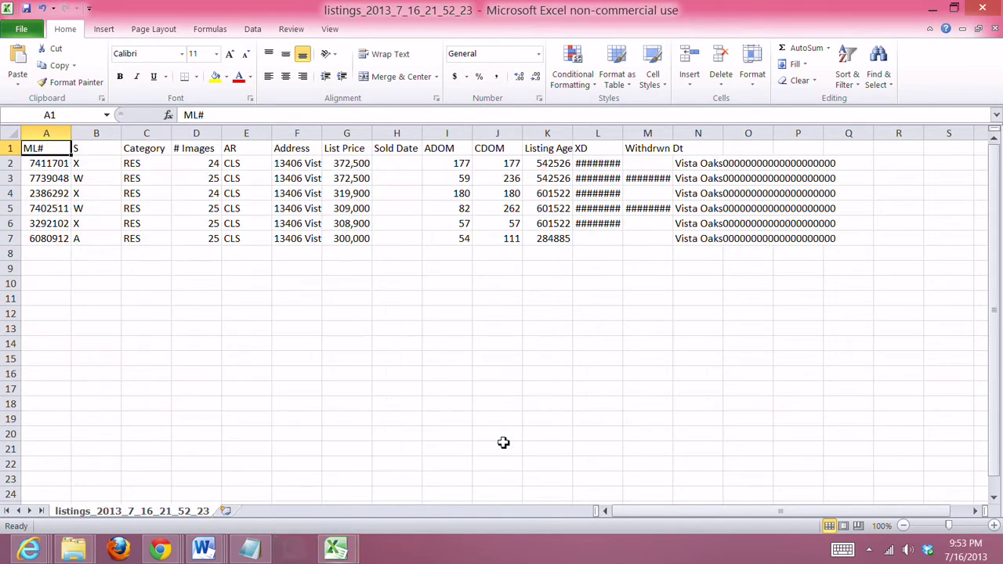
- Autofit the widths of columns L, M and N to their contents
double_click(624, 133)
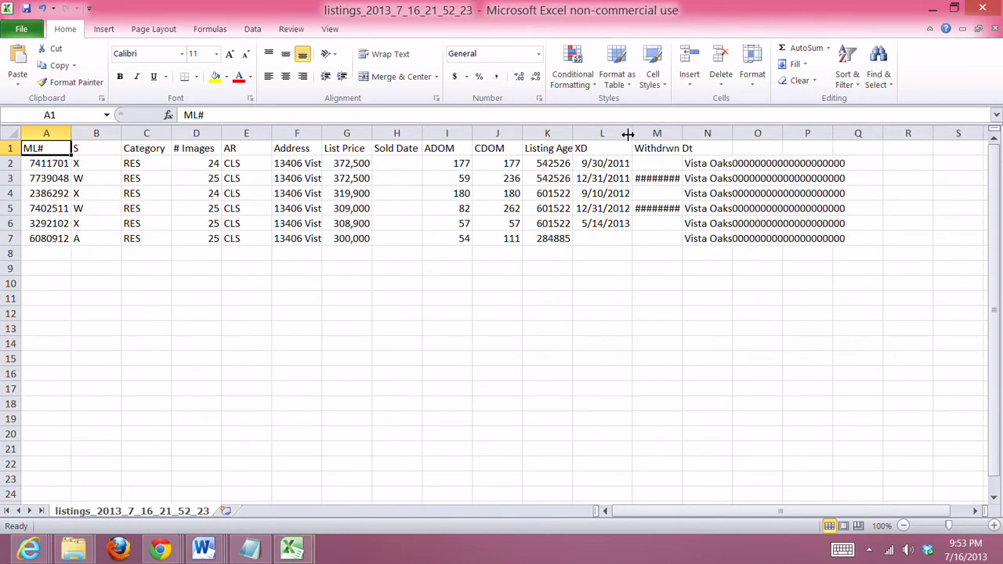
double_click(681, 133)
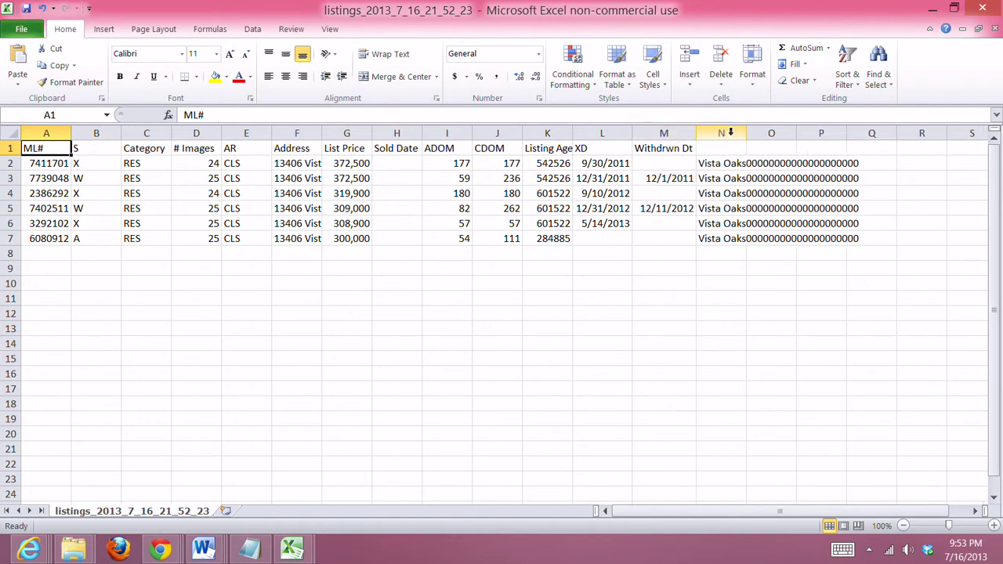
double_click(746, 134)
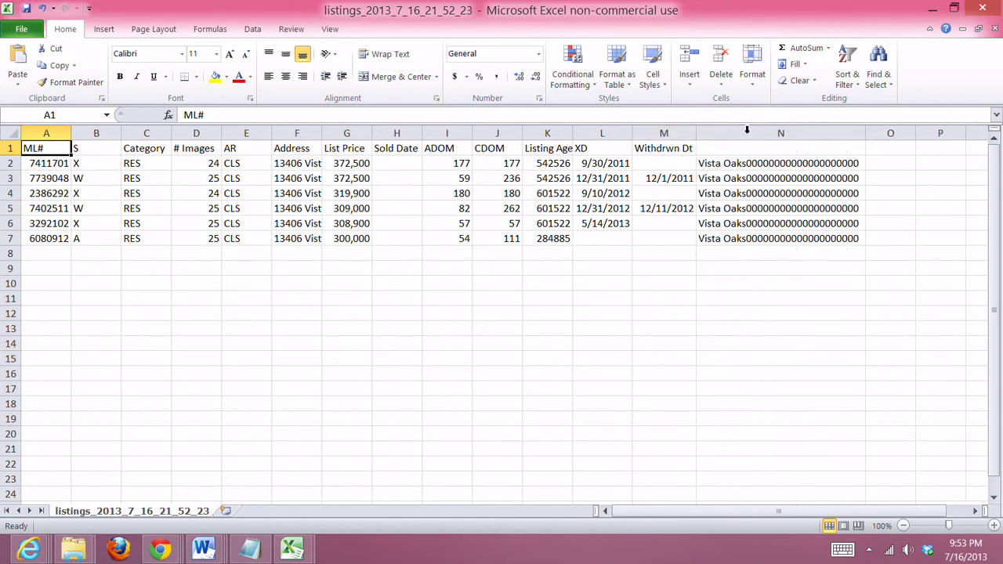
- Copy the listing data in A2:L7 without the header row
drag(47, 163, 566, 236)
click(287, 329)
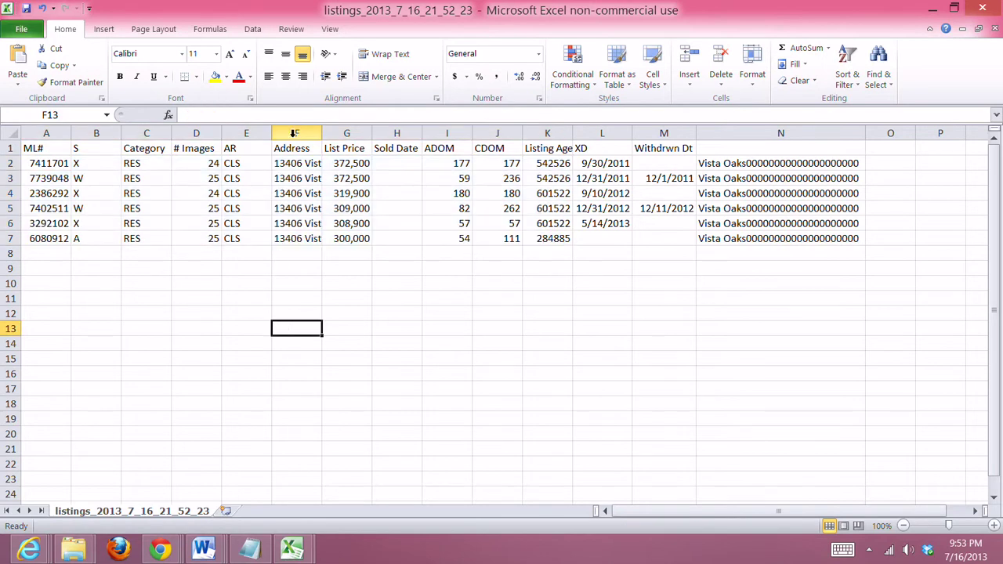
drag(41, 163, 594, 240)
key(ctrl+c)
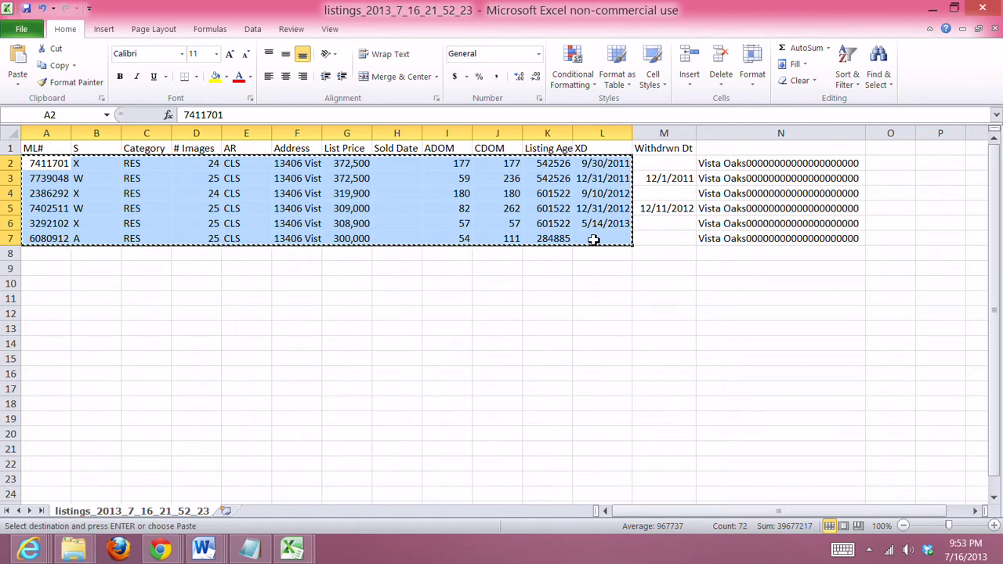
- Paste the copied listing rows into the Investor Calculation Sheet at A21, under Price History for Same Property
click(294, 547)
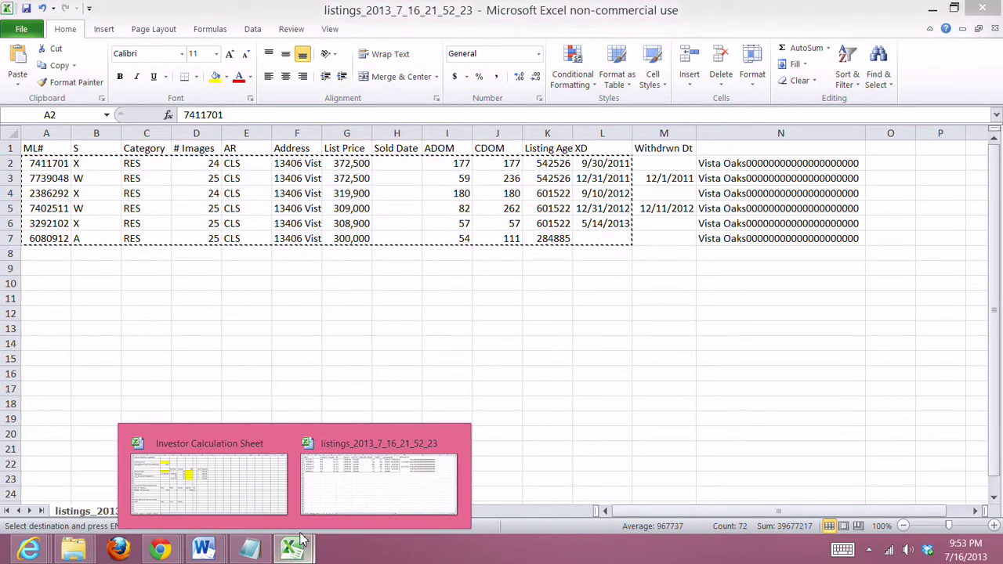
click(252, 505)
click(133, 453)
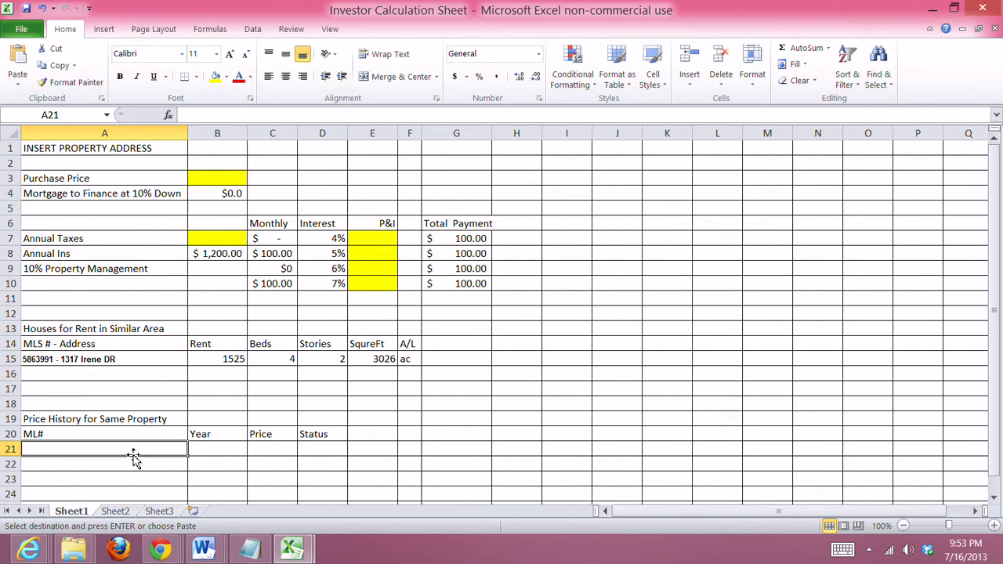
key(ctrl+v)
- Examine the pasted listing rows in the Price History for Same Property section
key(Down)
key(Down)
key(Down)
key(Down)
key(Down)
key(Down)
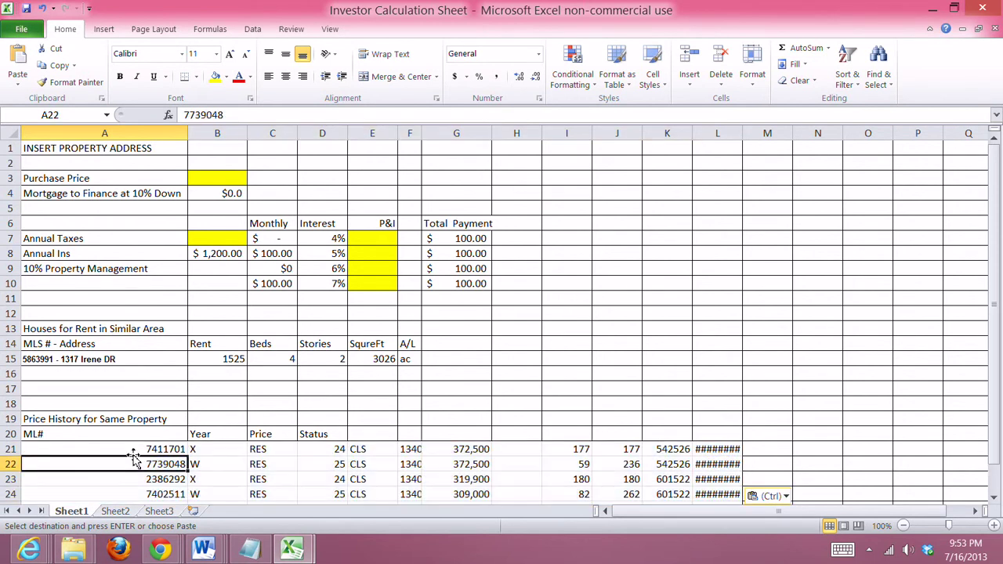
key(Up)
key(Up)
key(Up)
key(Up)
key(Up)
key(Up)
key(Up)
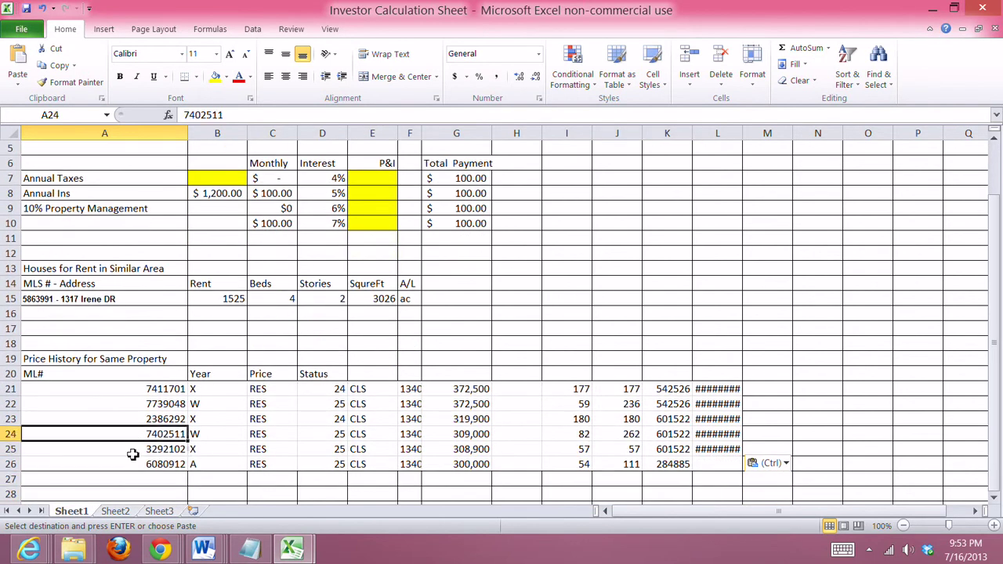
- Relabel the Price History headers in B20 and C20 as Status and Type
key(Right)
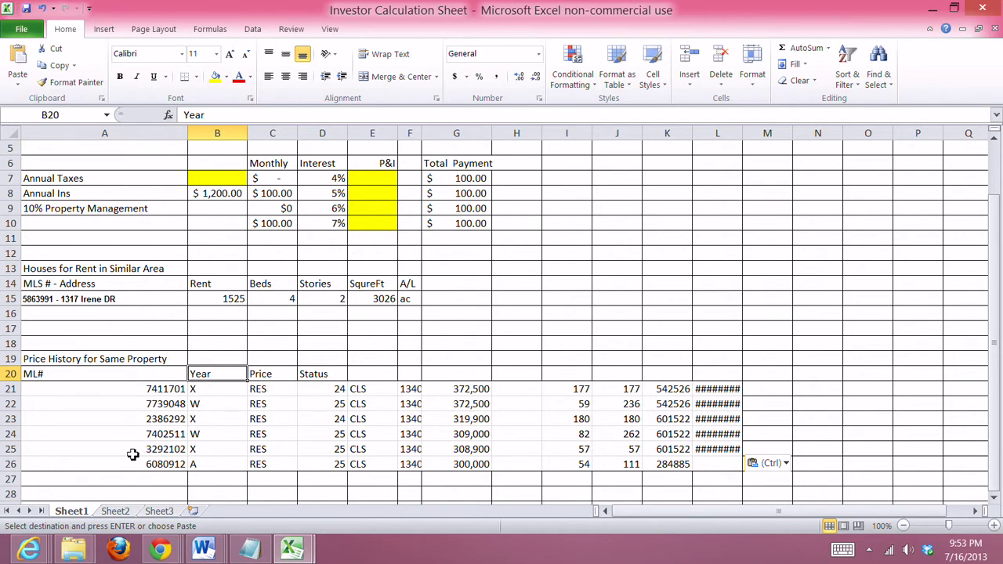
text(Status)
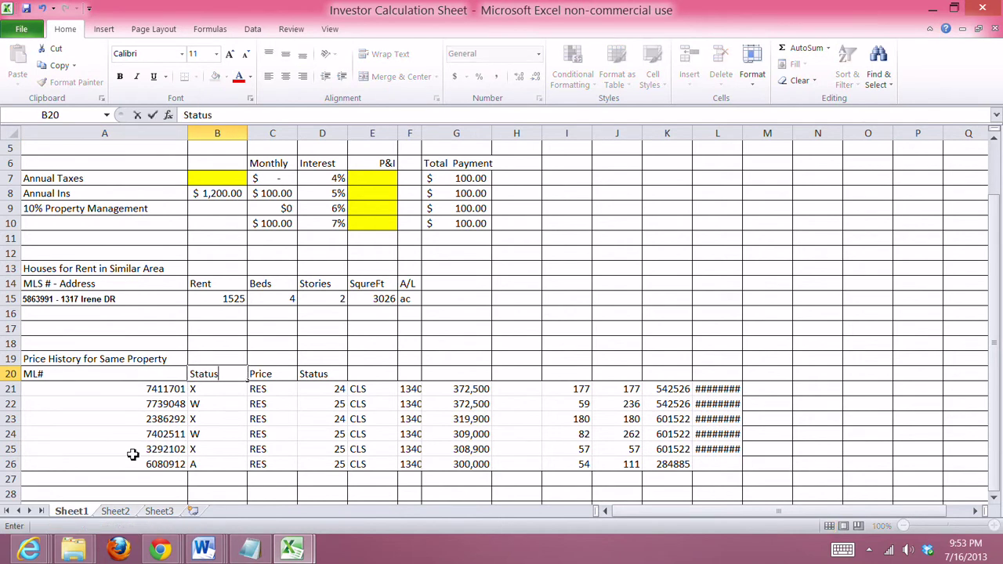
key(Tab)
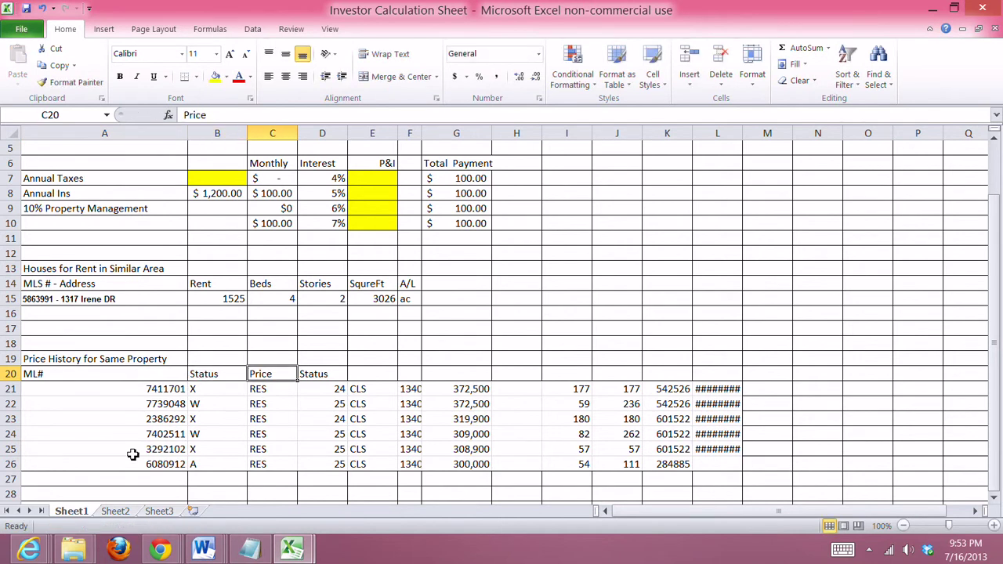
text(Type)
key(Tab)
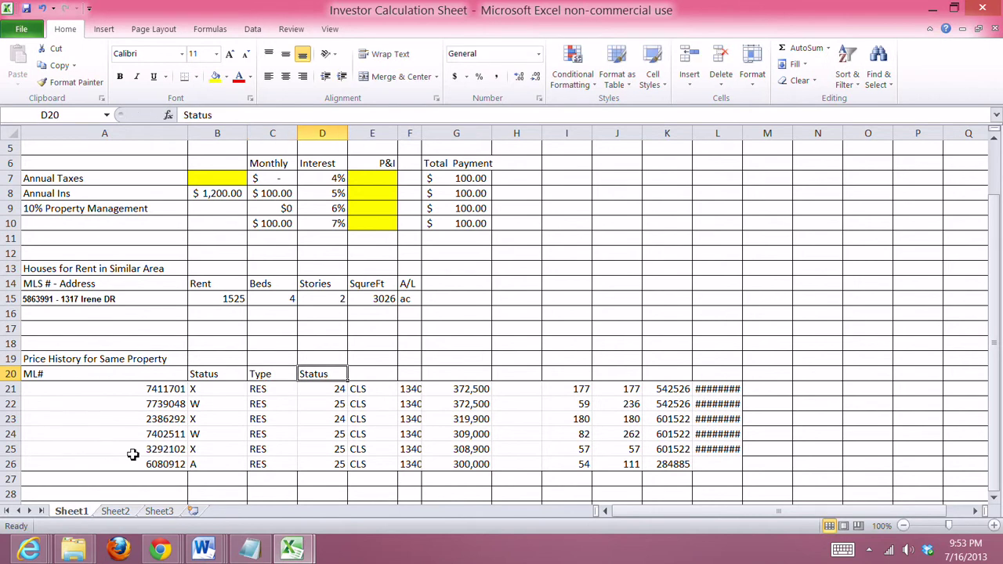
- Set the Price History headers in D20, E20 and F20 to Images, City and Address
key(alt+Tab)
key(alt+Tab)
text(Images)
key(Tab)
text(City)
key(Tab)
text(A)
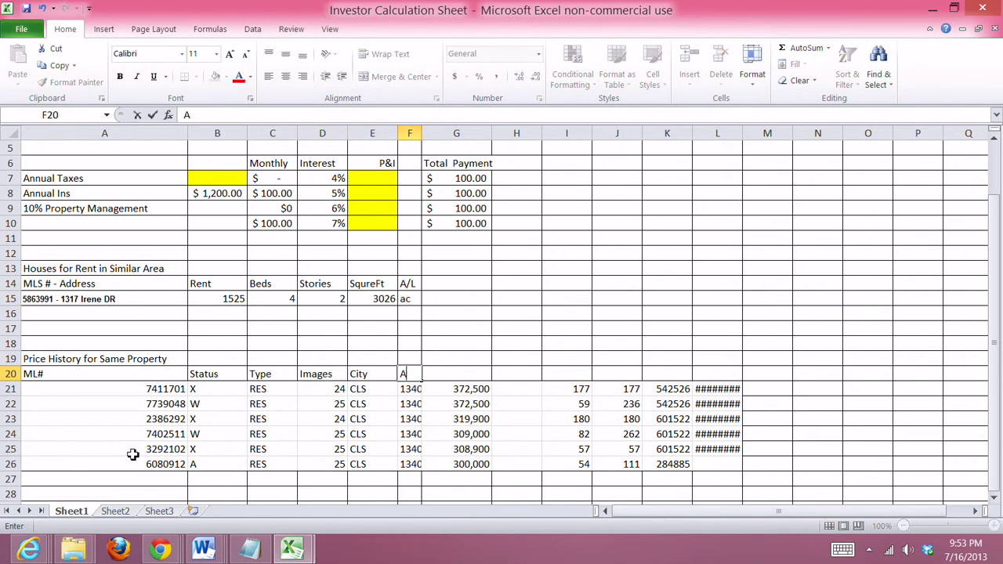
text(ddress)
key(Tab)
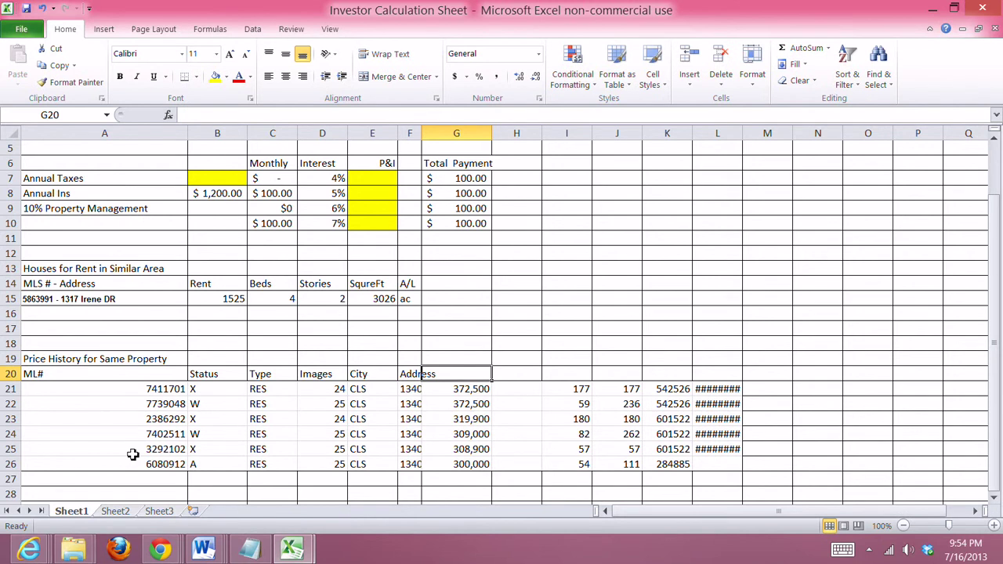
- Switch to MLXchange in Internet Explorer and return from the completed export page to the listing results
key(alt+Tab)
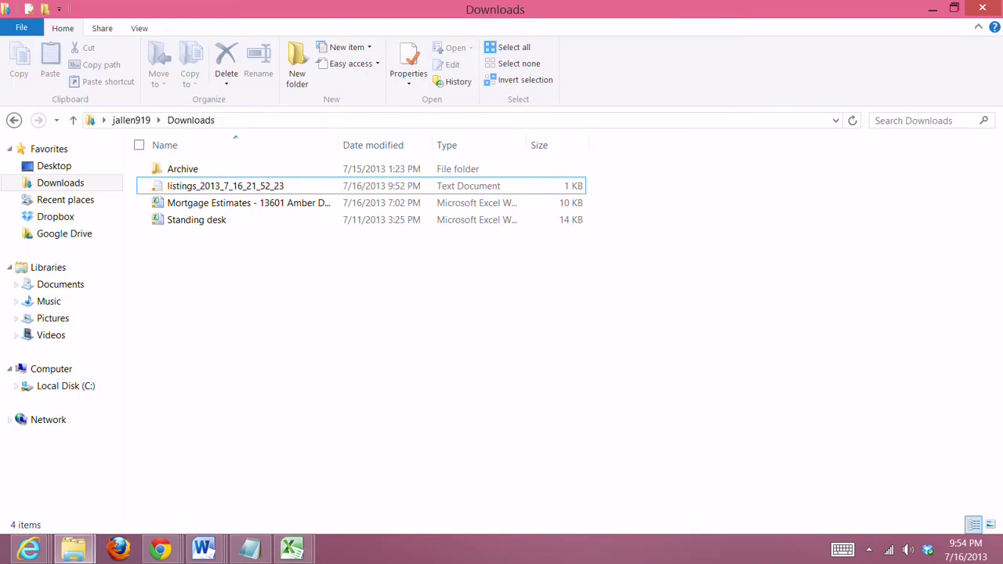
mouse_move(291, 549)
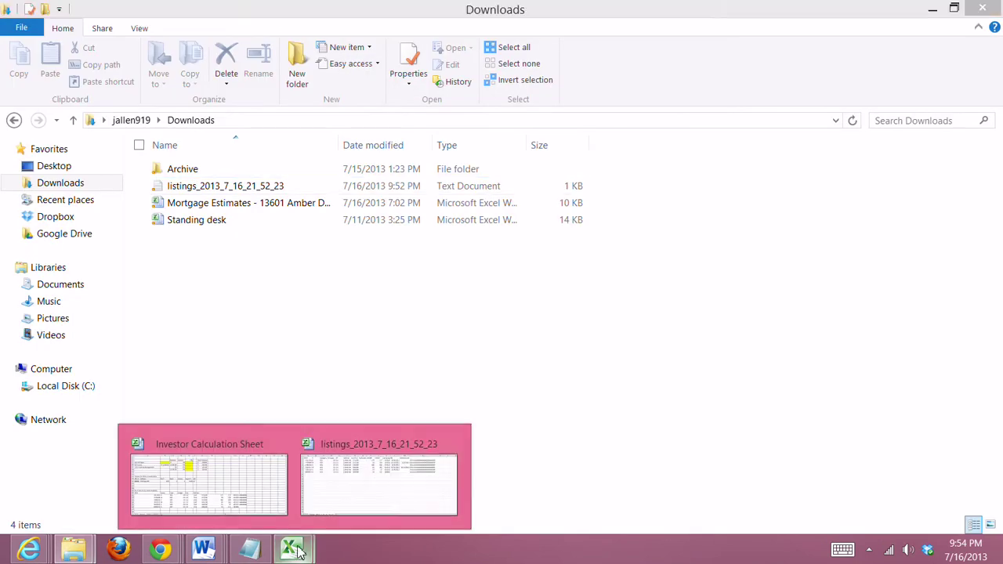
click(390, 503)
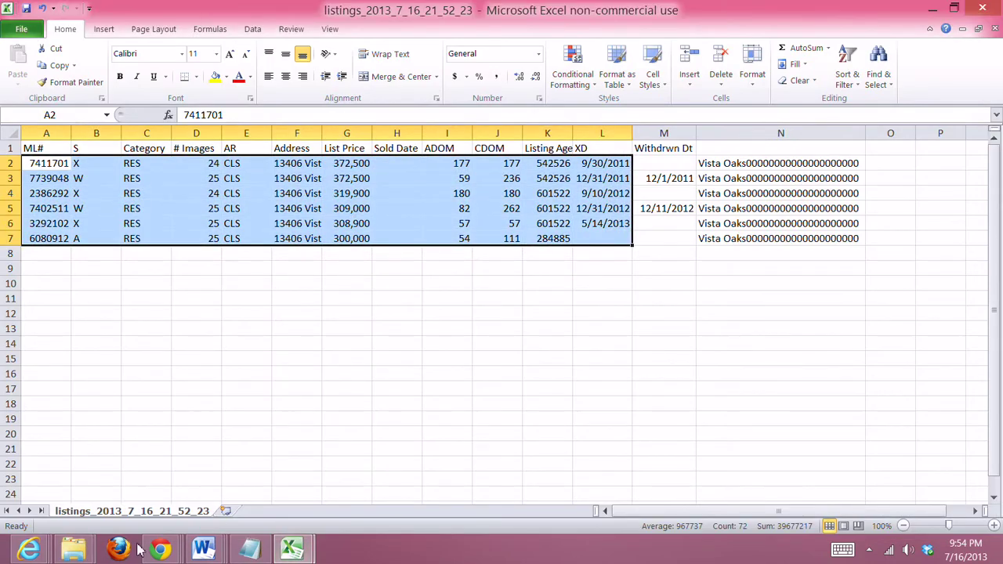
mouse_move(162, 553)
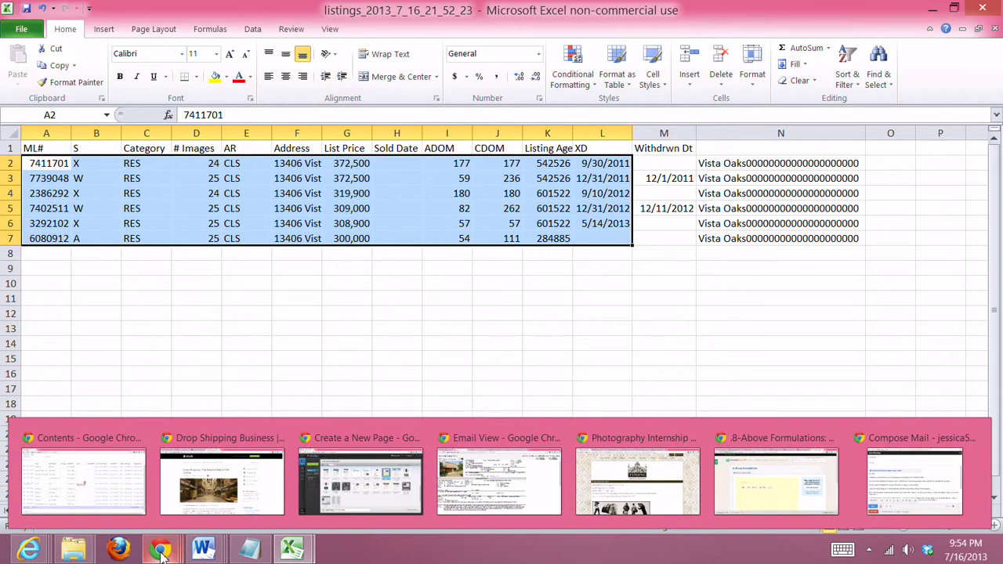
mouse_move(29, 550)
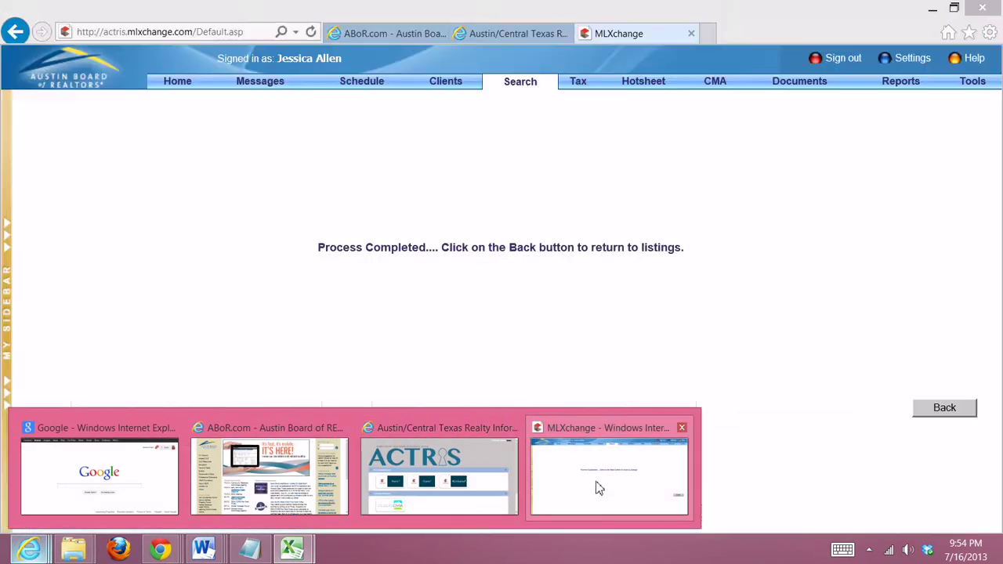
click(598, 481)
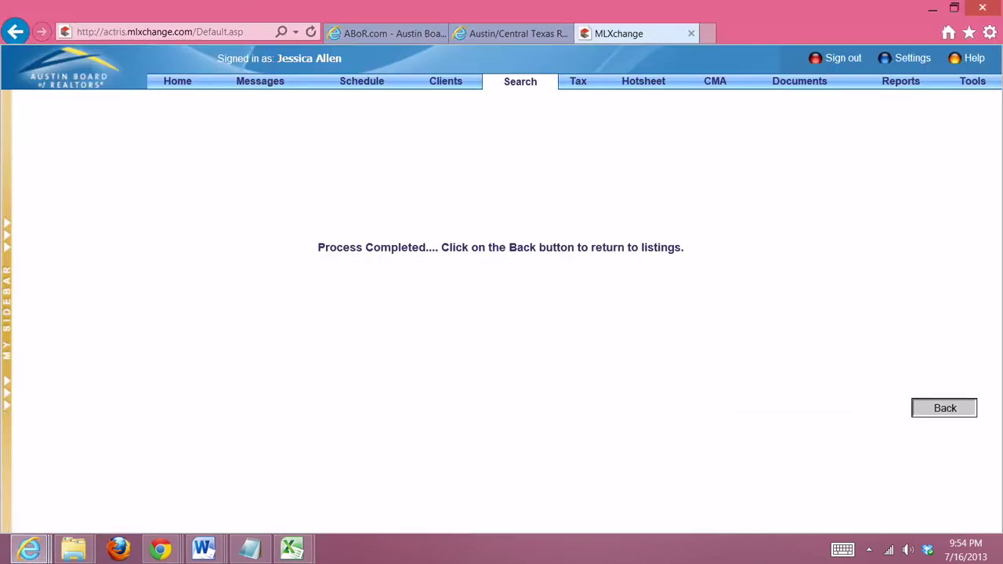
click(946, 409)
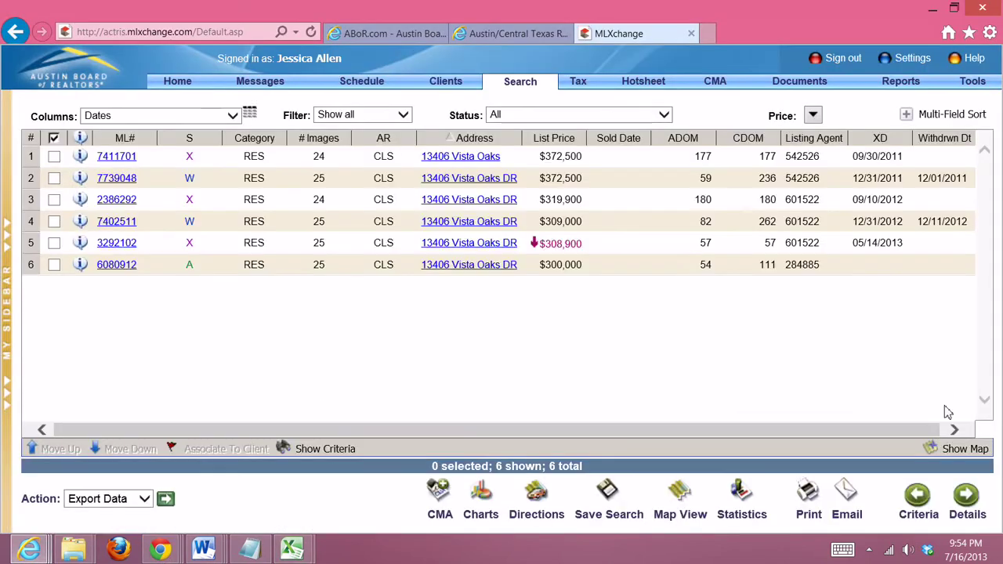
- Edit the fields of the Dates column report and remove Prop Type, Number of Images and Area from the selected items
click(250, 115)
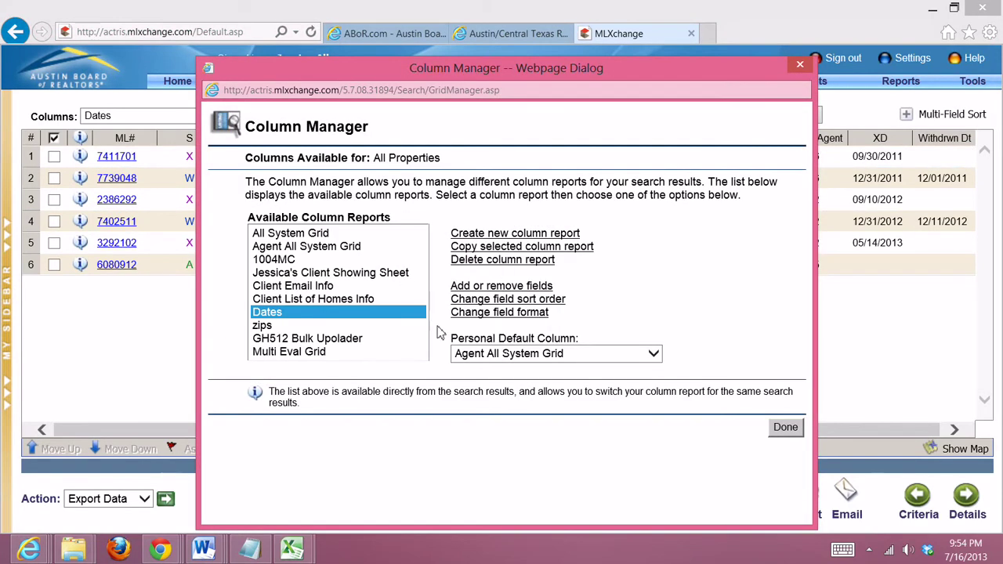
click(508, 287)
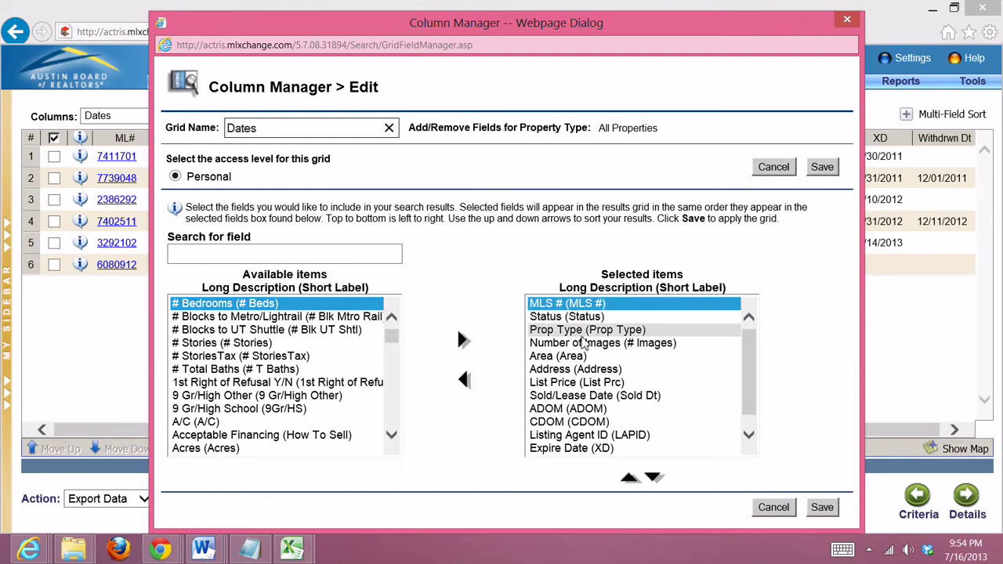
click(583, 332)
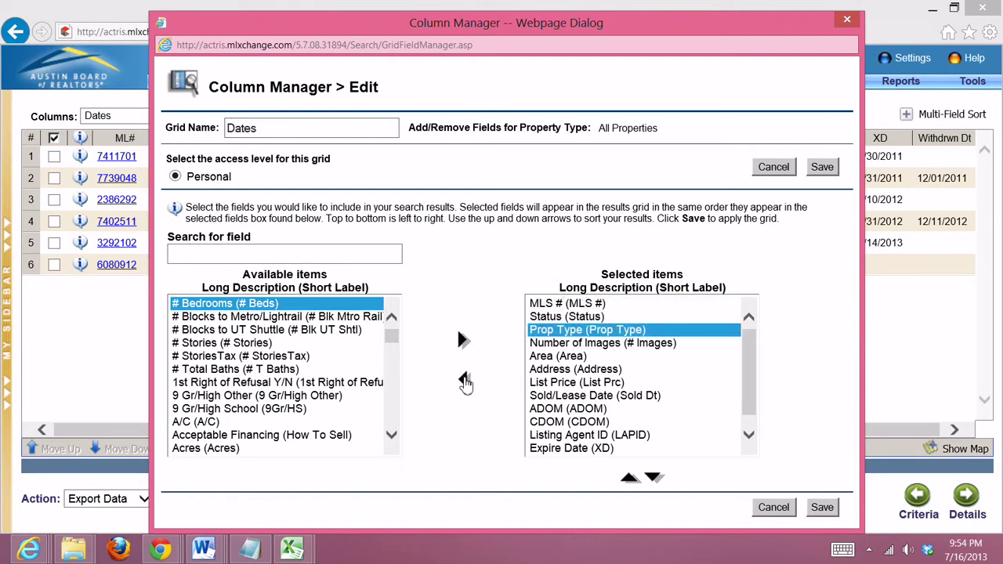
click(464, 380)
click(464, 380)
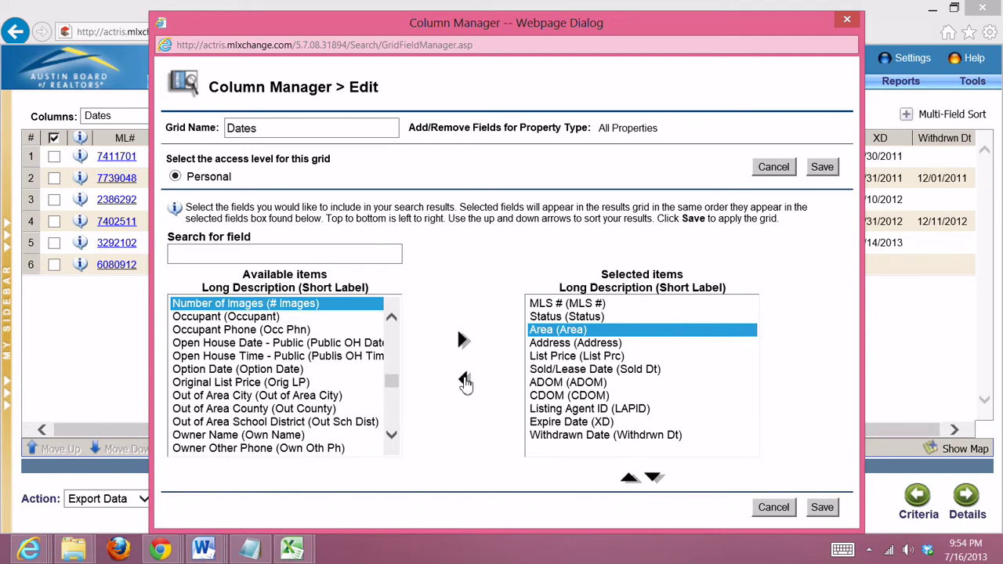
click(464, 380)
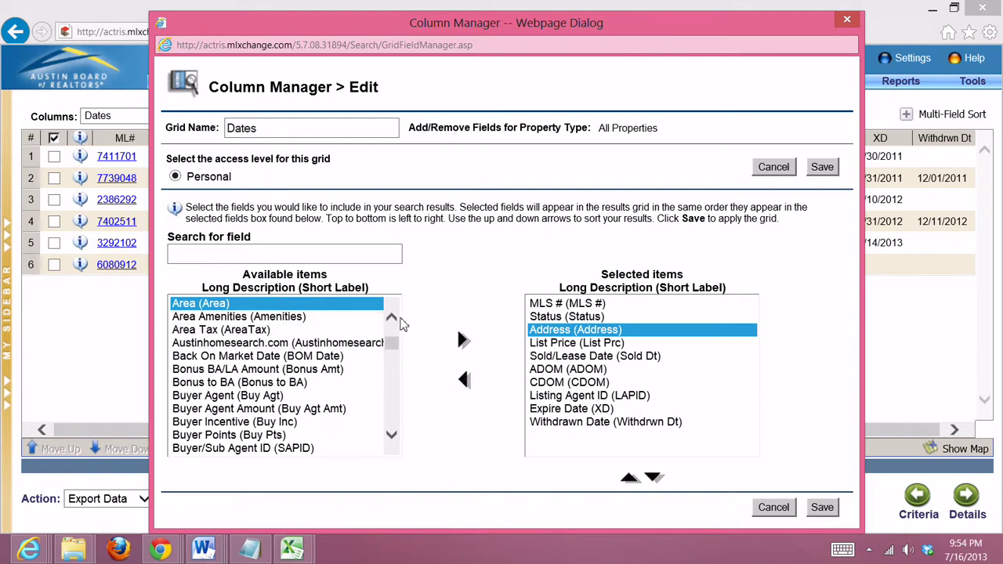
- Add the City field to the selected items and move it up to directly below Status
drag(391, 321, 392, 322)
click(317, 256)
text(city)
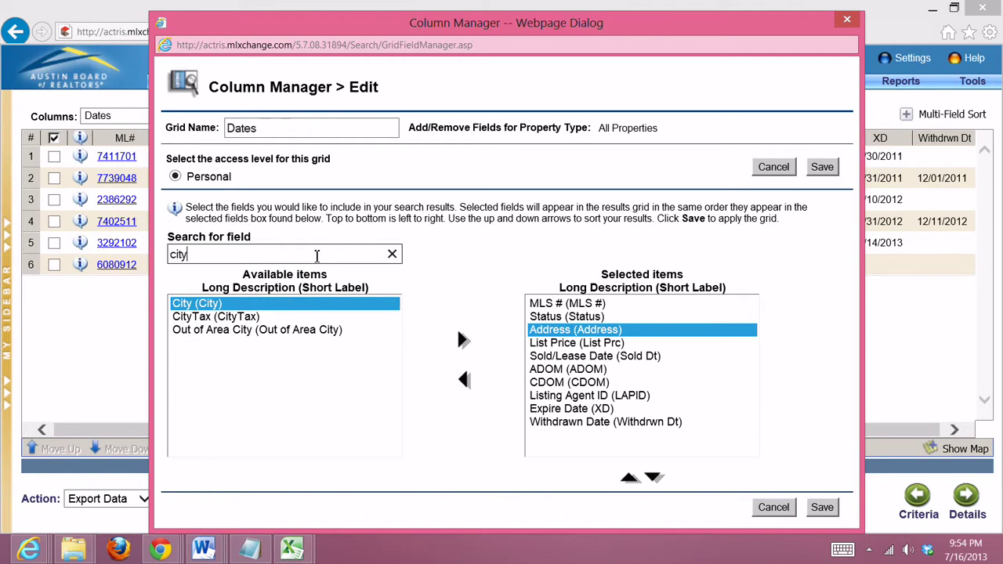
click(462, 340)
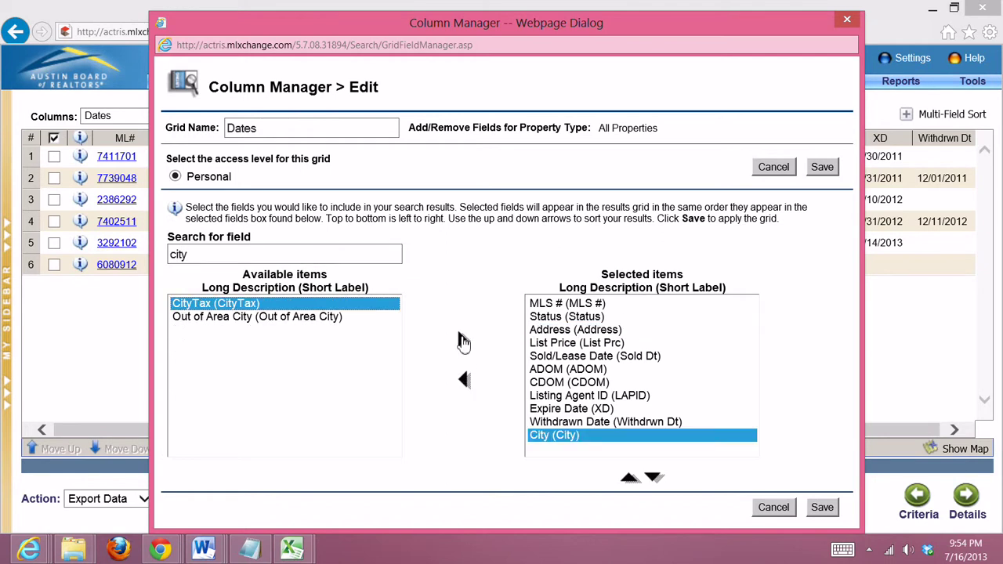
click(629, 479)
click(629, 479)
click(629, 479)
click(629, 479)
click(629, 478)
click(629, 478)
click(629, 478)
click(629, 478)
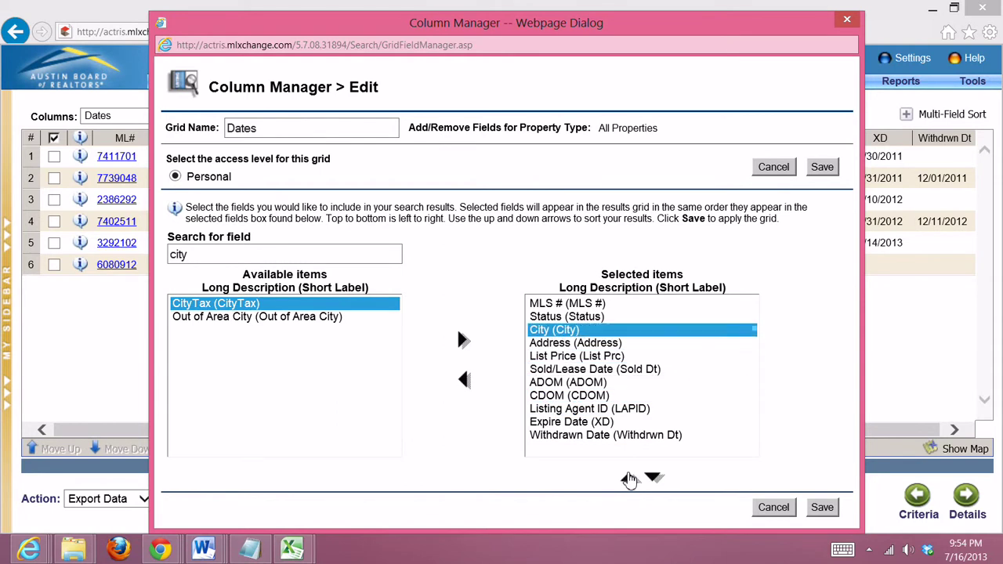
- Remove Address and Listing Agent ID from the selected items, then save the Dates grid and close the Column Manager
click(562, 344)
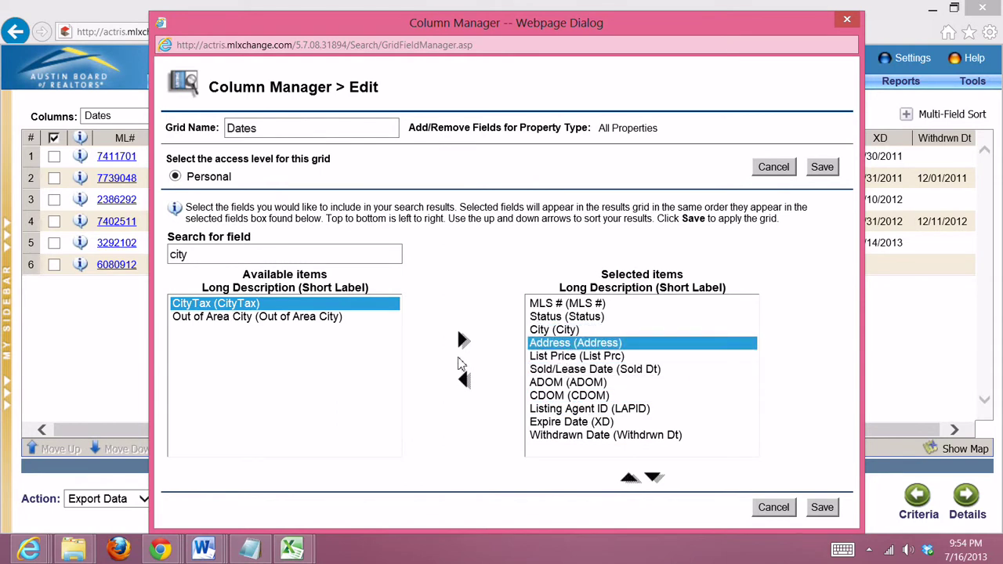
click(465, 381)
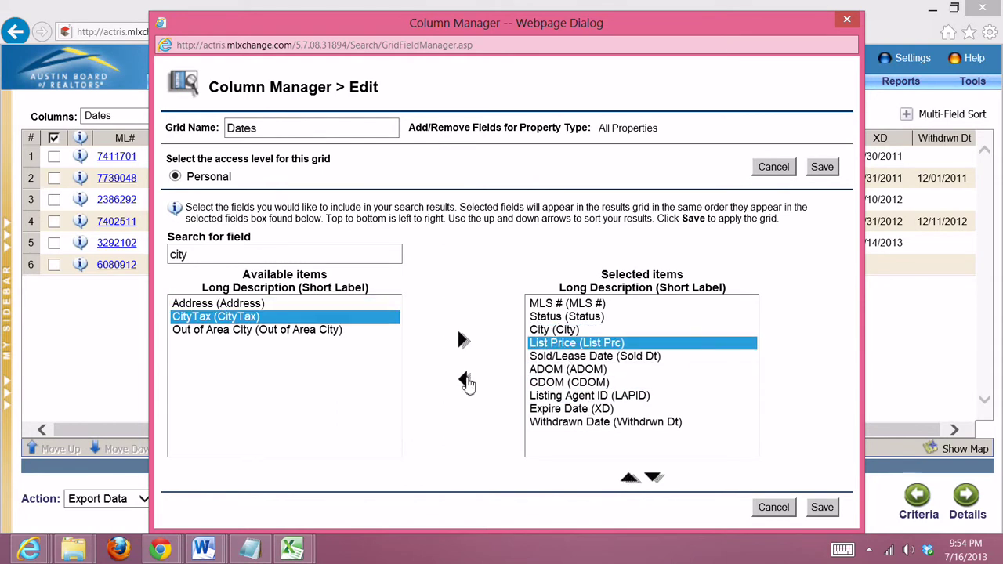
click(581, 397)
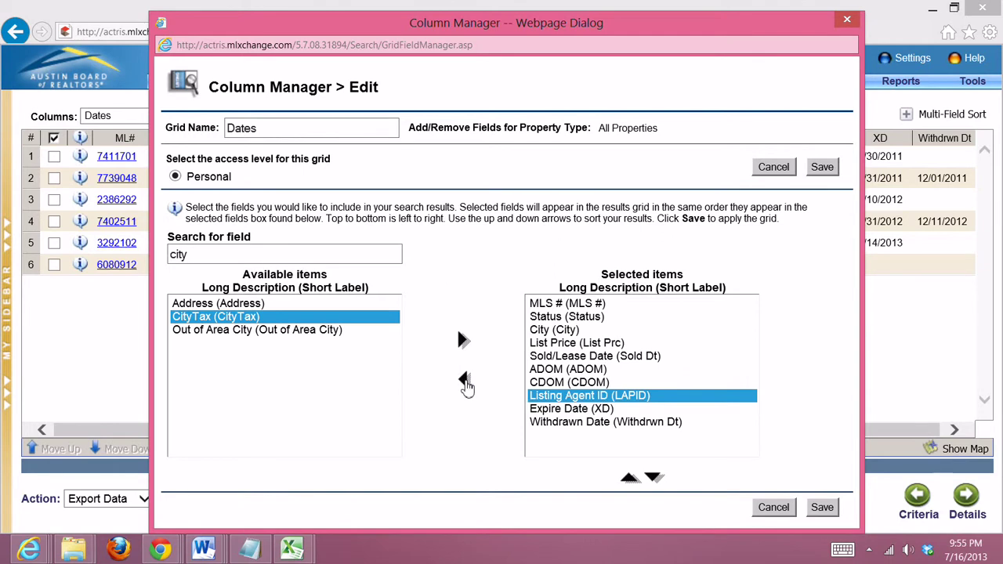
click(465, 382)
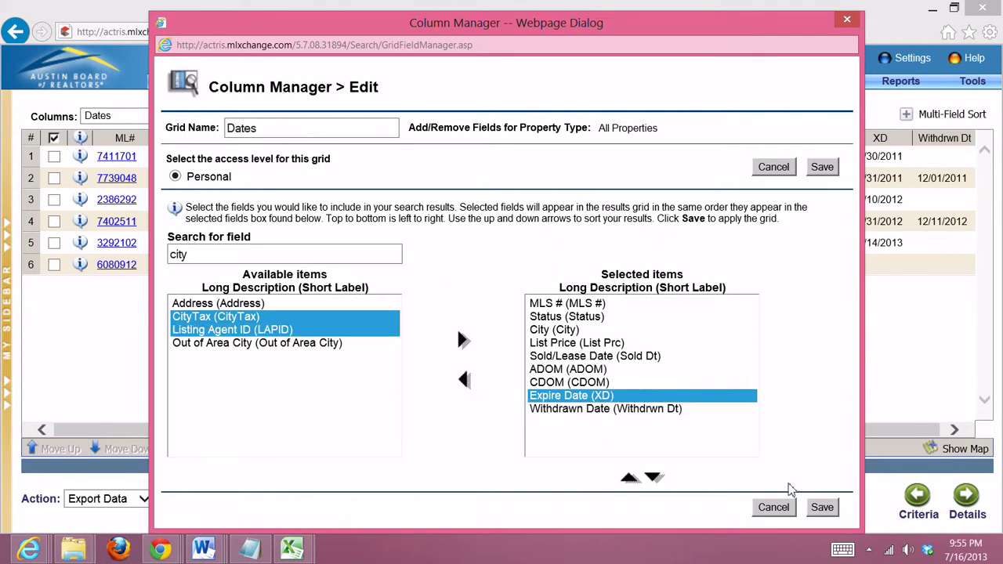
click(821, 509)
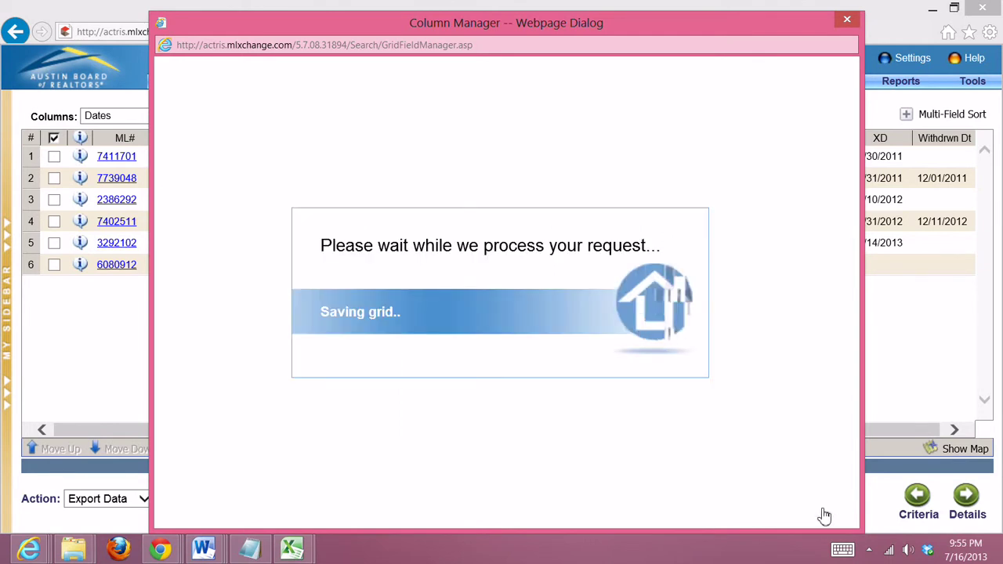
click(787, 431)
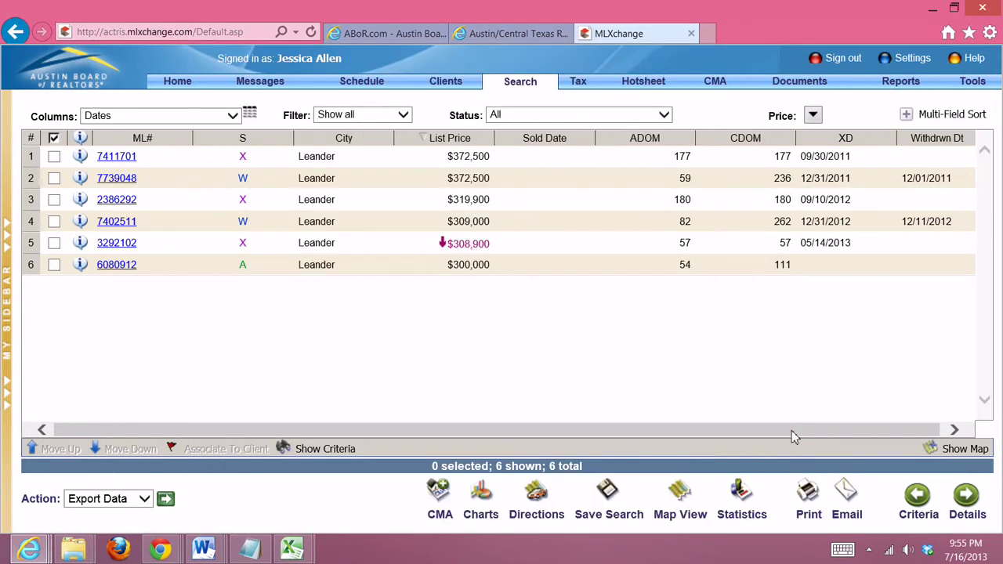
- Export all listing records as Comma Delimited in the Current Grid Format and save the resulting text file
click(166, 501)
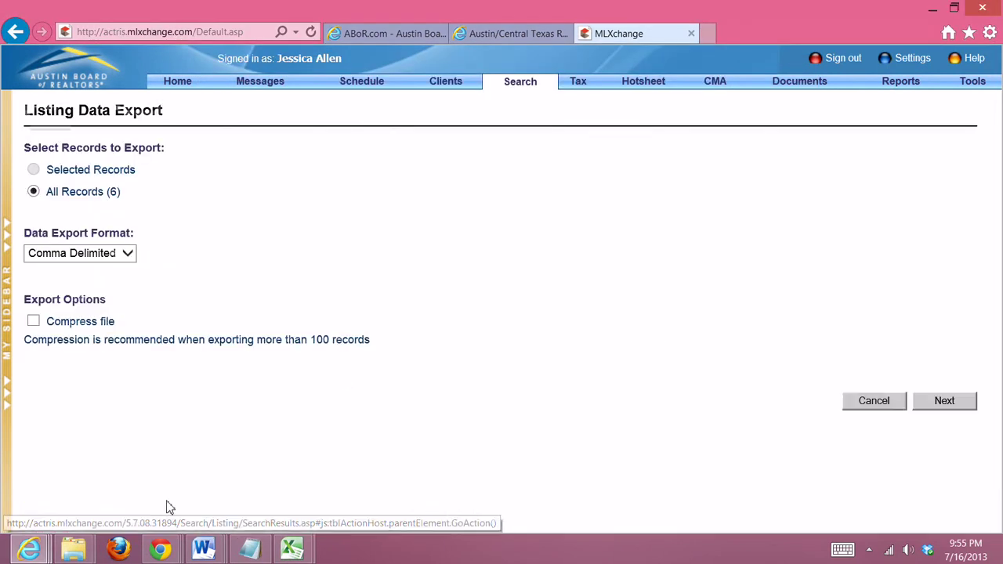
click(942, 402)
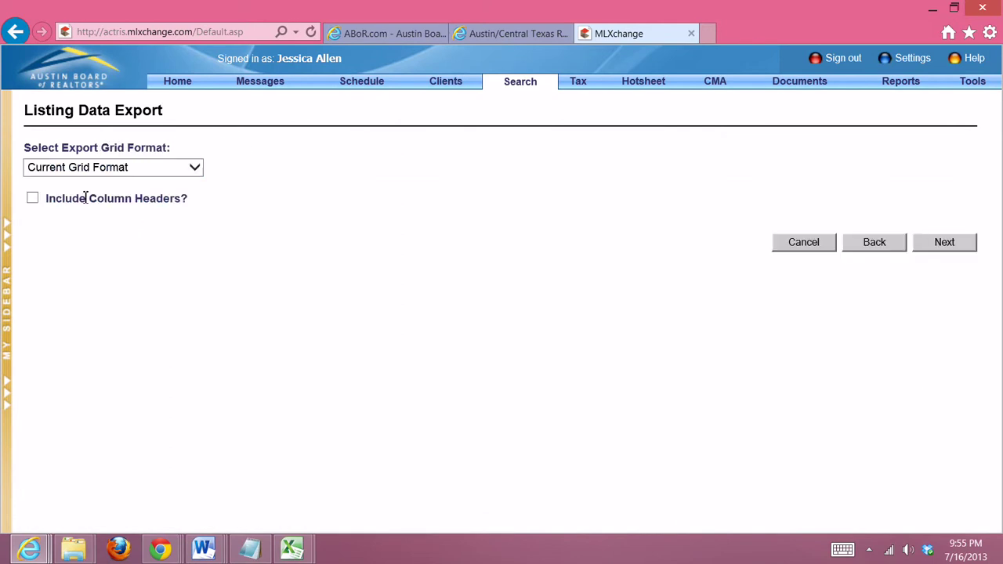
click(944, 245)
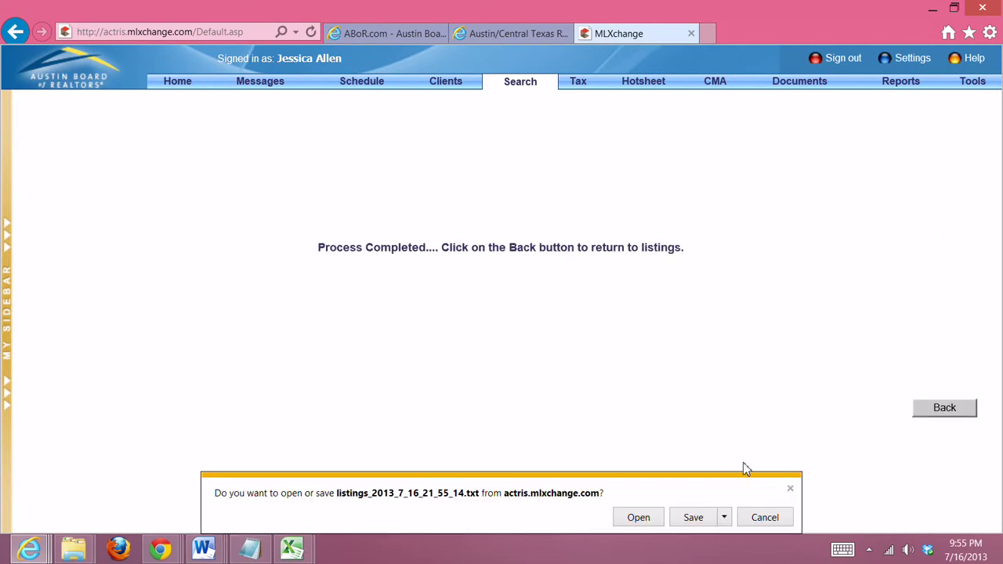
click(724, 518)
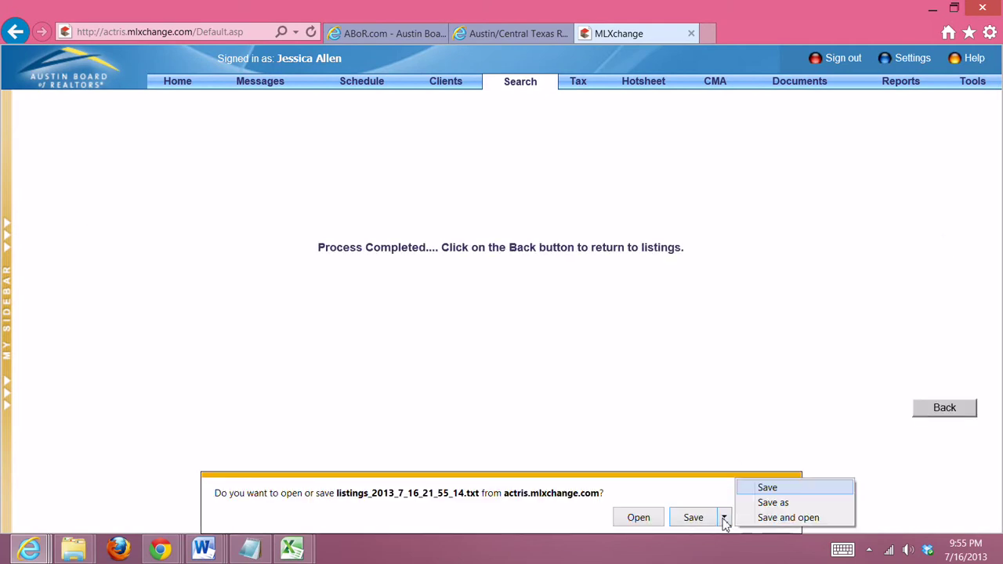
click(772, 488)
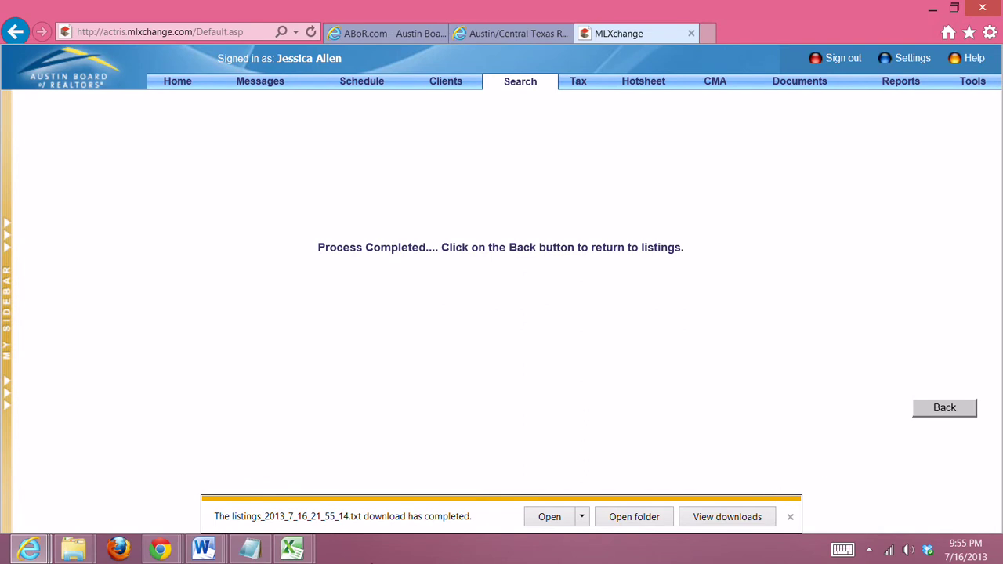
- Switch to Excel and open the exported text file listings_2013_7_16_21_55_14 from the Downloads folder
mouse_move(309, 554)
click(374, 509)
click(20, 29)
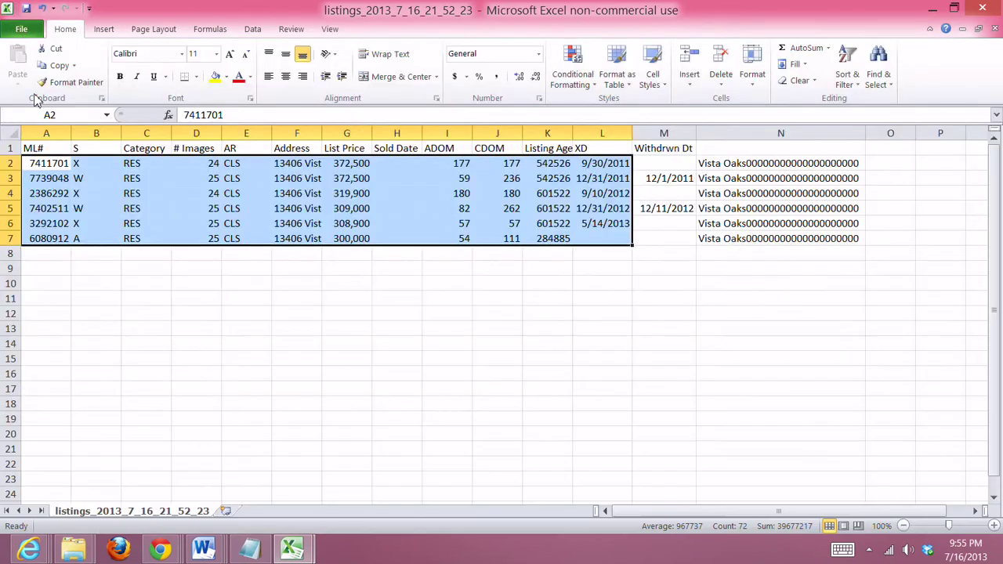
click(37, 95)
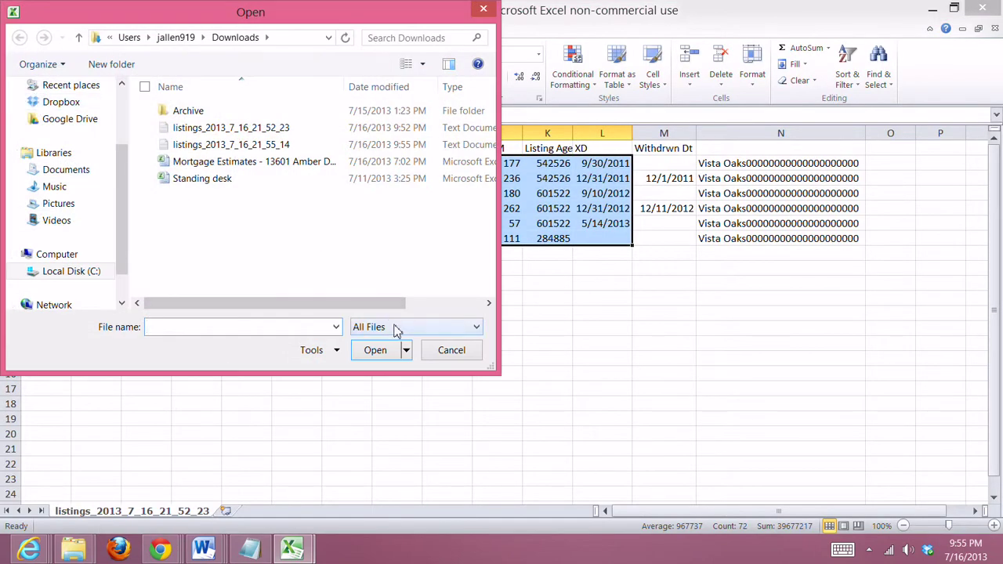
click(234, 148)
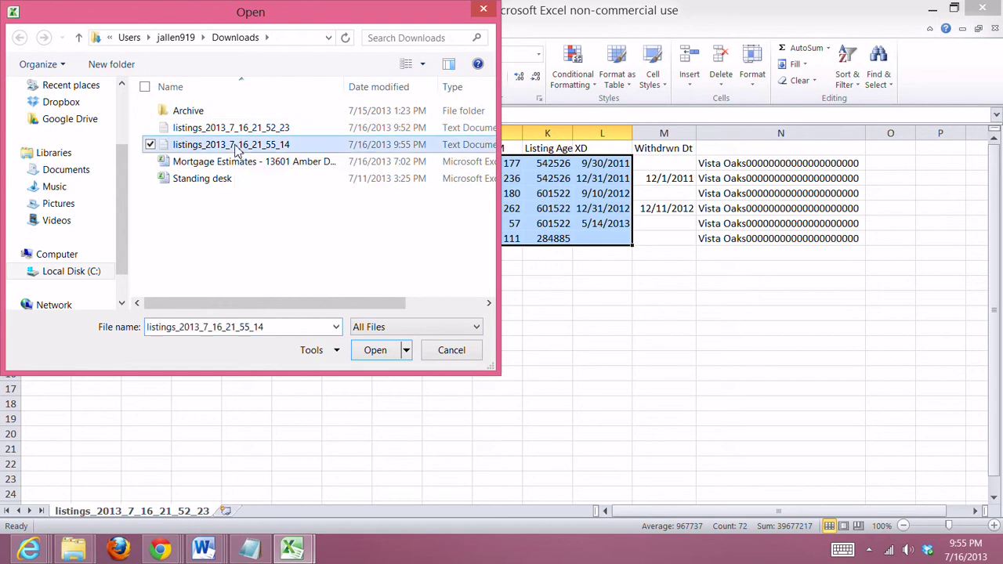
click(376, 352)
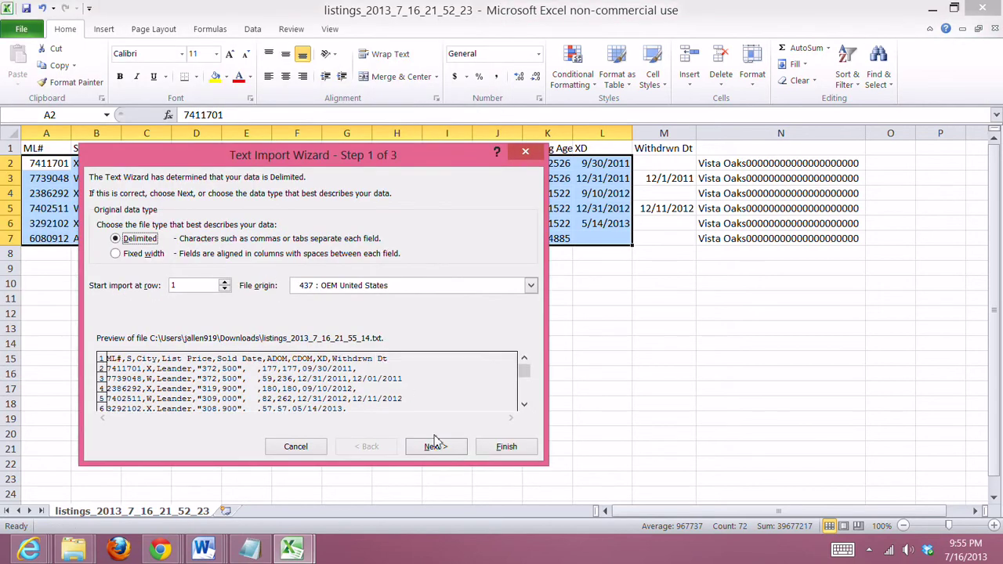
- Import the text file with comma instead of tab as the delimiter, and autofit the XD and Withdrwn Dt columns
click(437, 447)
click(102, 213)
click(102, 243)
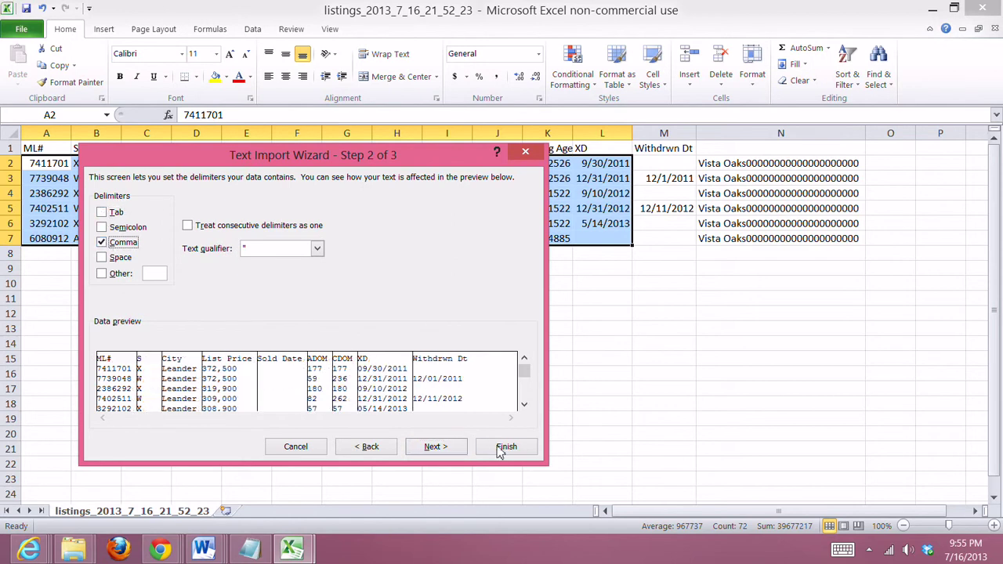
click(506, 448)
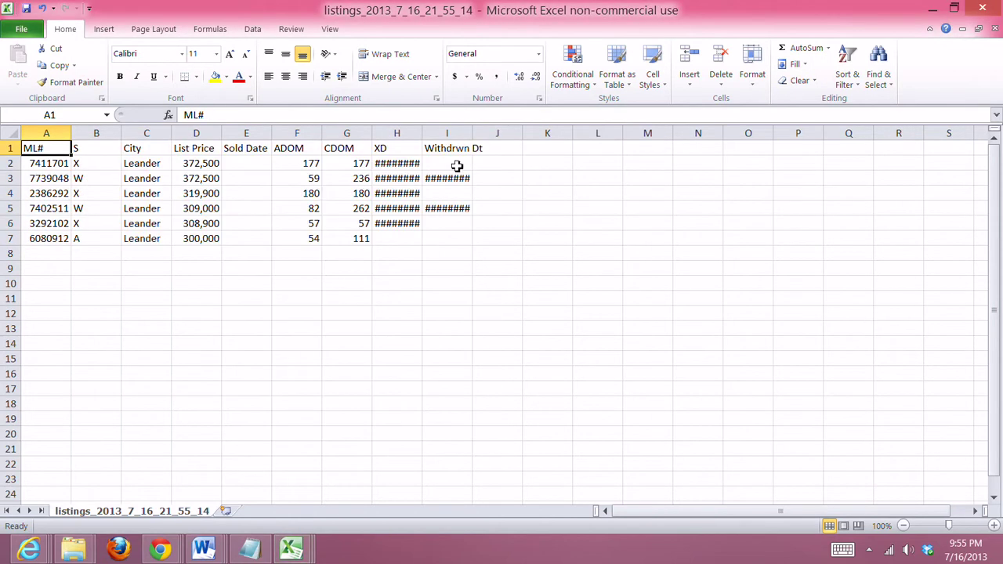
double_click(425, 132)
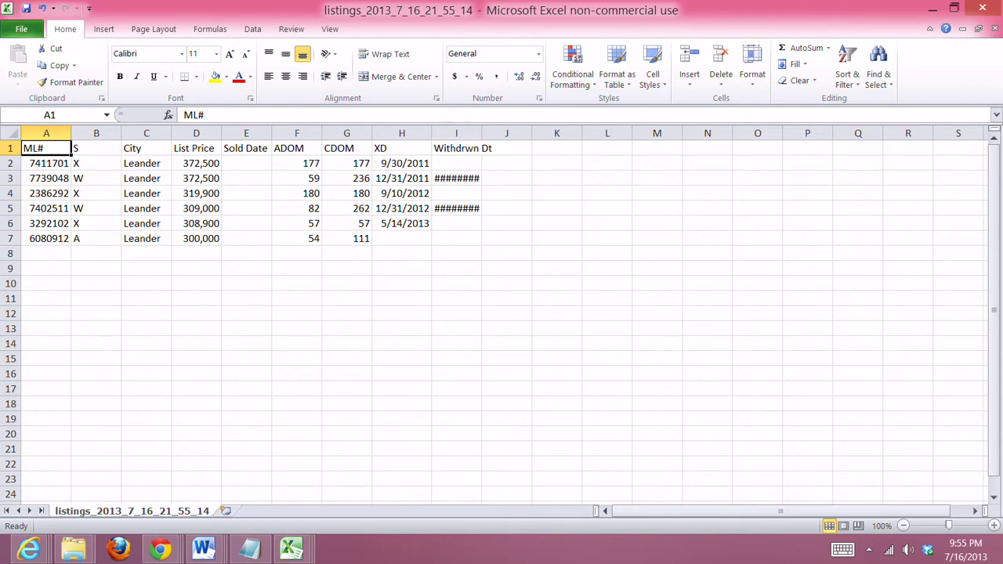
double_click(481, 133)
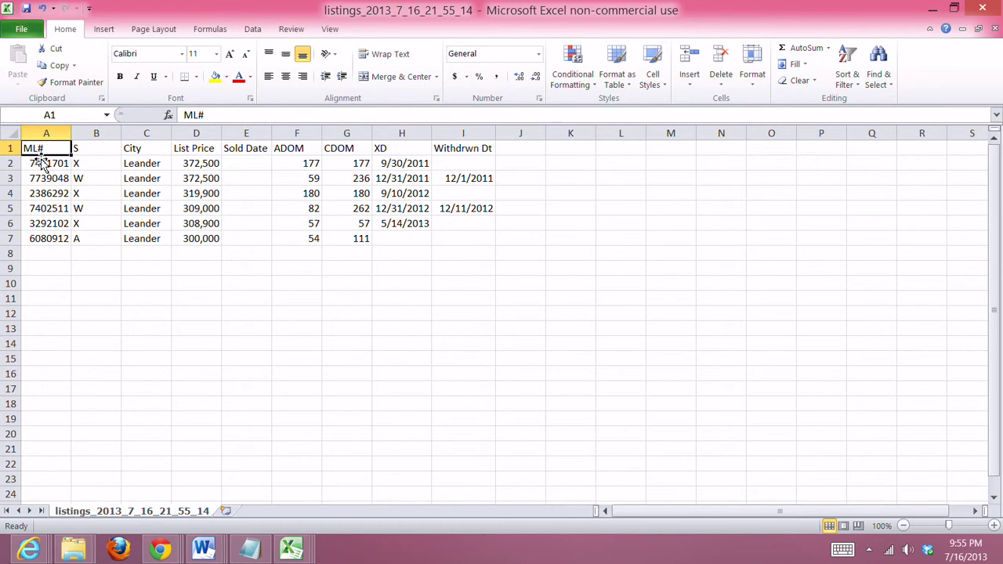
- Copy the listing data in A2:I7 without the header row and switch to the Investor Calculation Sheet workbook
drag(41, 165, 449, 237)
key(ctrl+c)
key(ctrl+Tab)
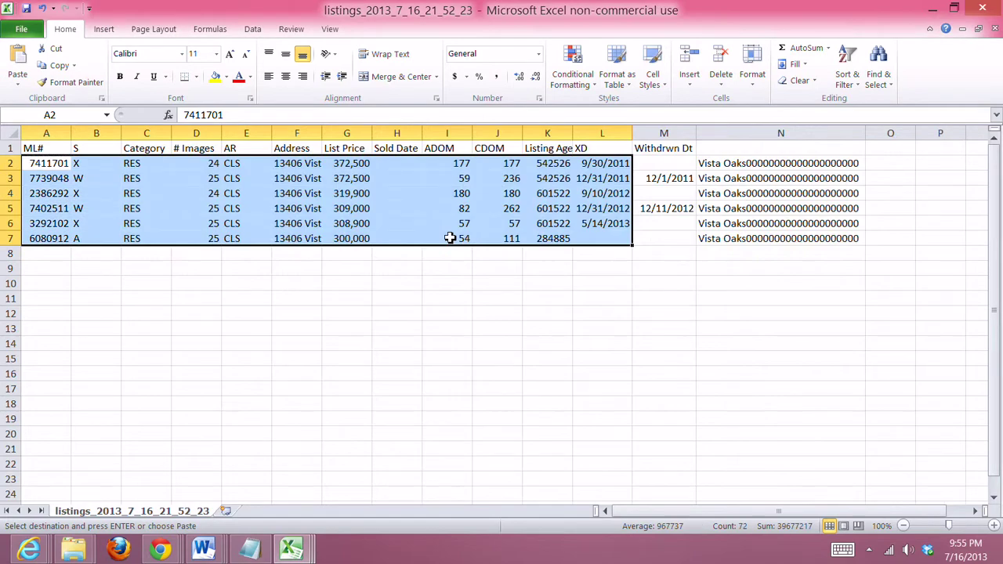
key(alt+Tab)
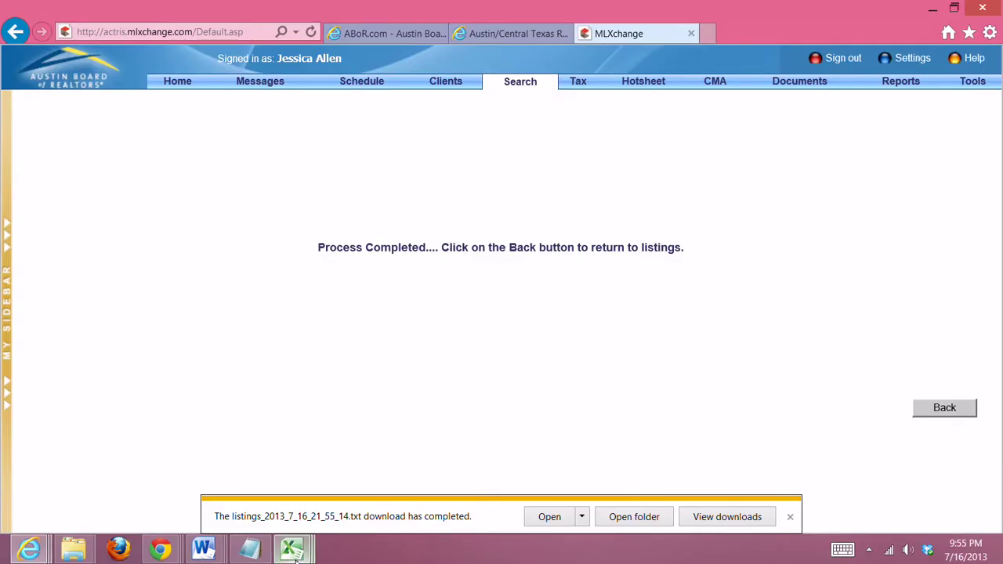
mouse_move(294, 551)
click(171, 502)
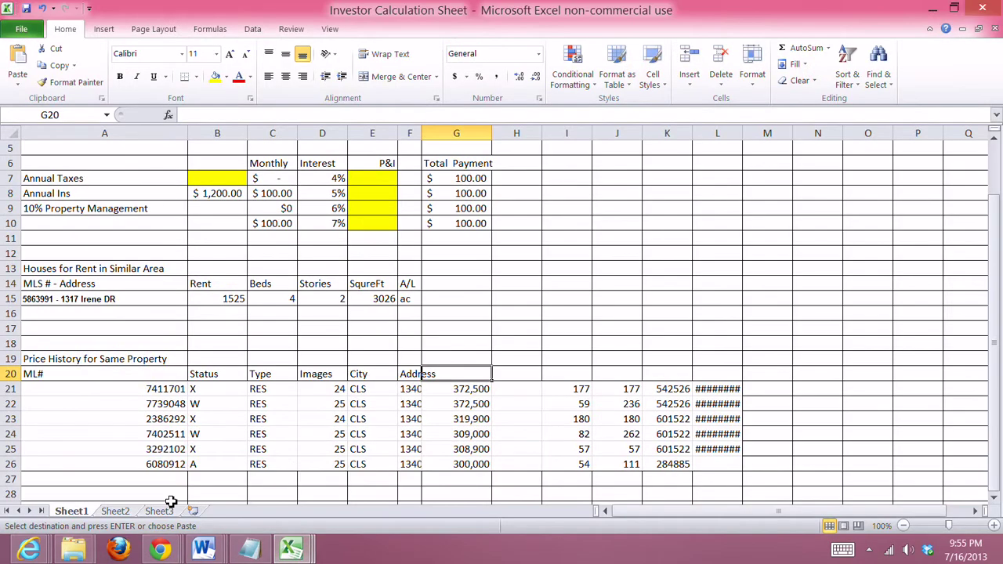
- Paste the copied listings over the price history rows starting at A21, and clear the leftover data in J19:M27
click(51, 392)
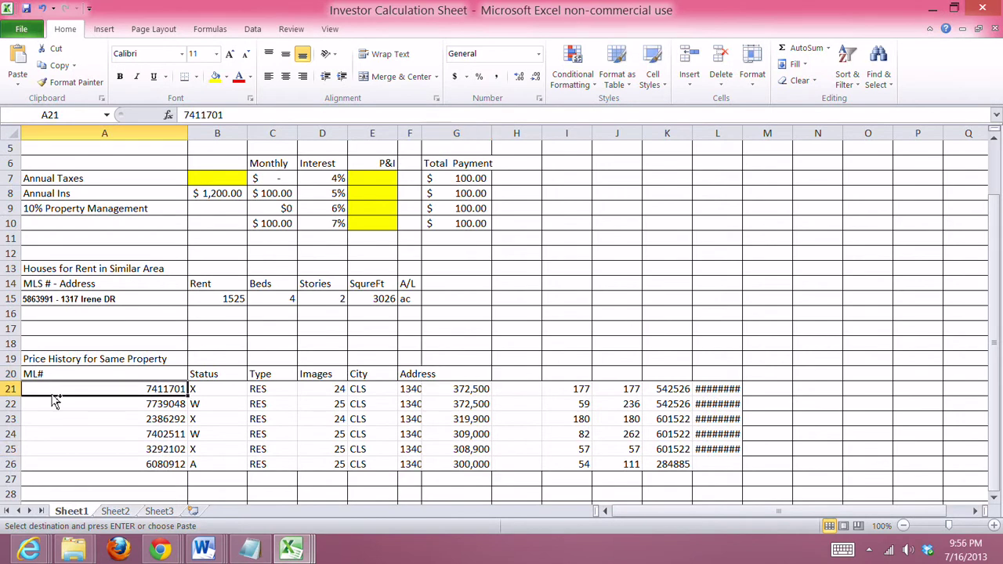
key(ctrl+v)
drag(608, 357, 790, 481)
key(Delete)
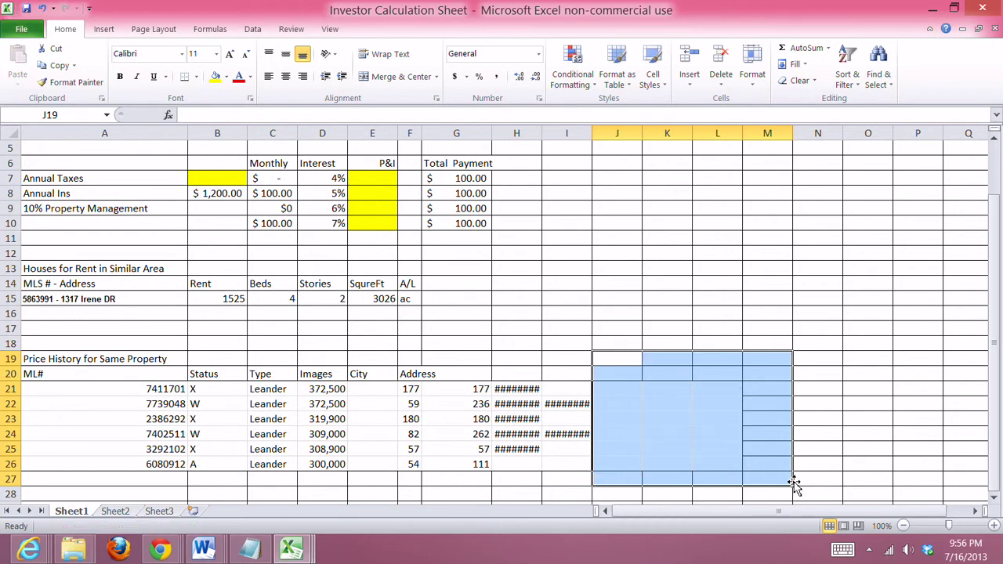
- Change the price history headers in C20 and D20 to City and Price, and clear the header in E20
click(278, 377)
text(City)
key(Tab)
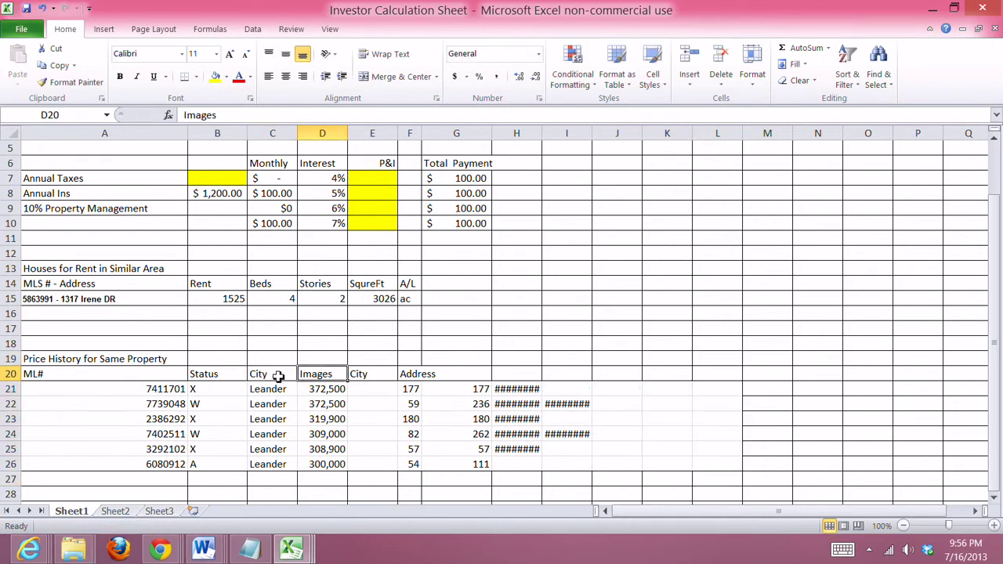
text(Price)
key(Tab)
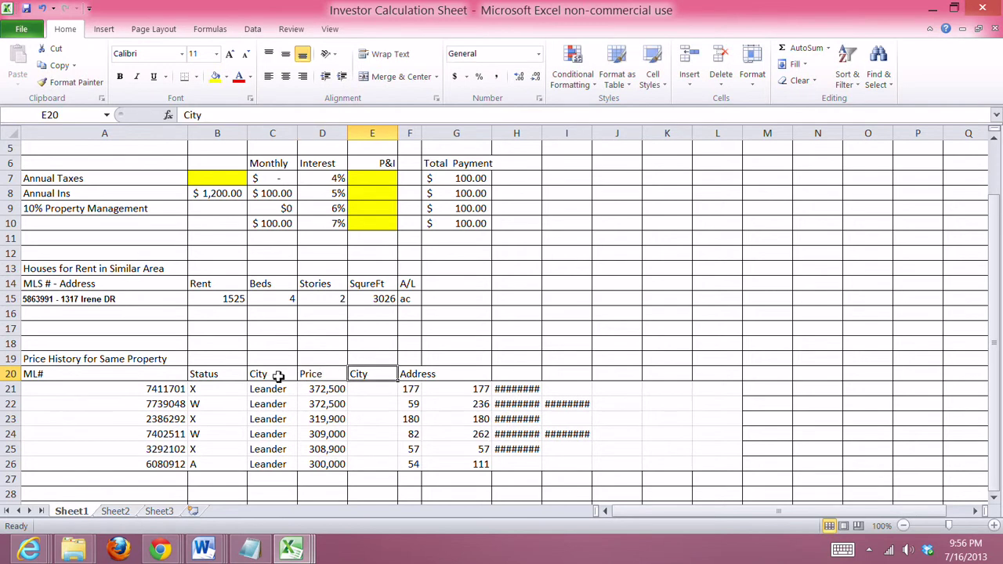
key(Delete)
key(Right)
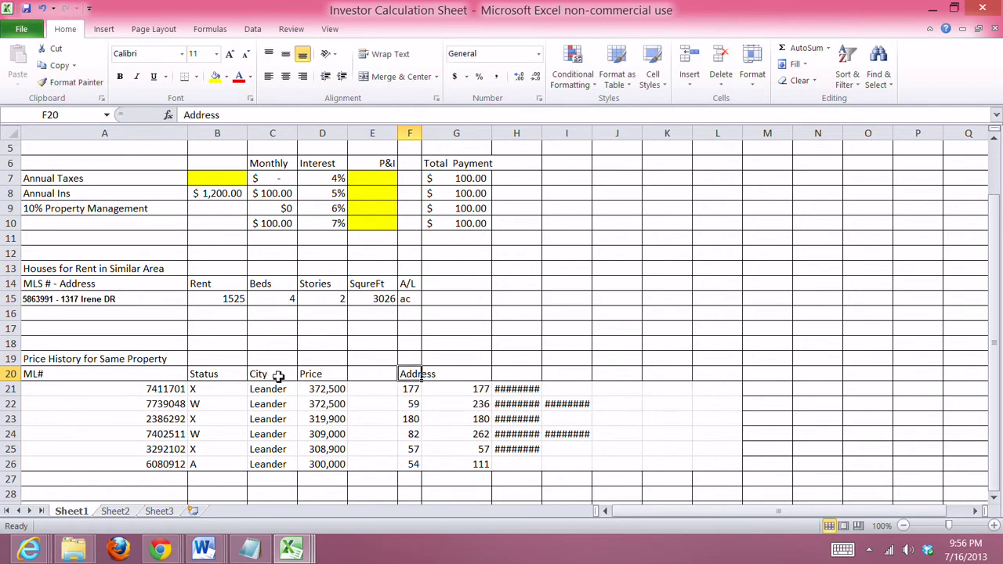
- Check the column headings in the MLXchange listings grid, and set the headers in D20 and E20 to List Price and Sold Date
key(Left)
key(alt+Tab)
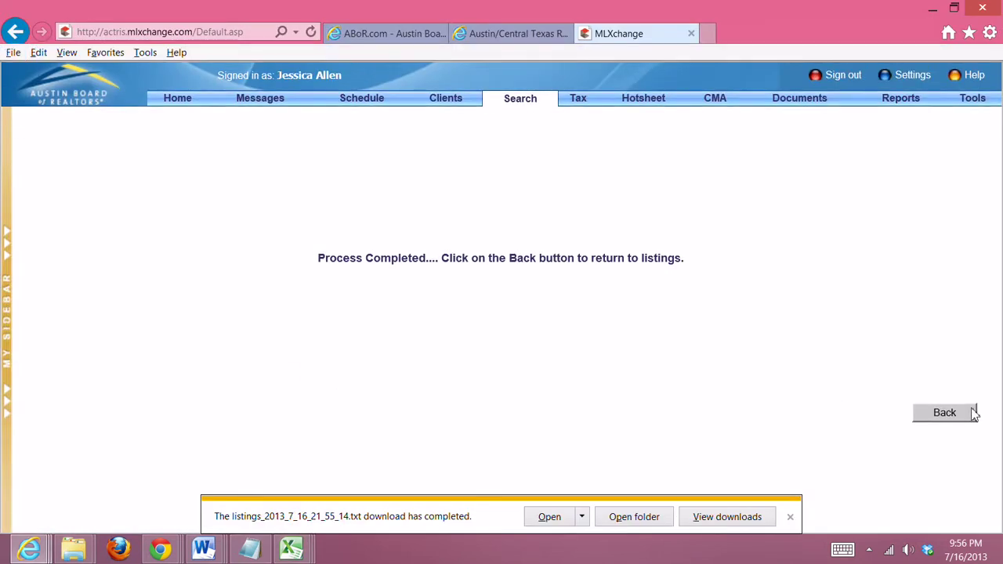
click(948, 421)
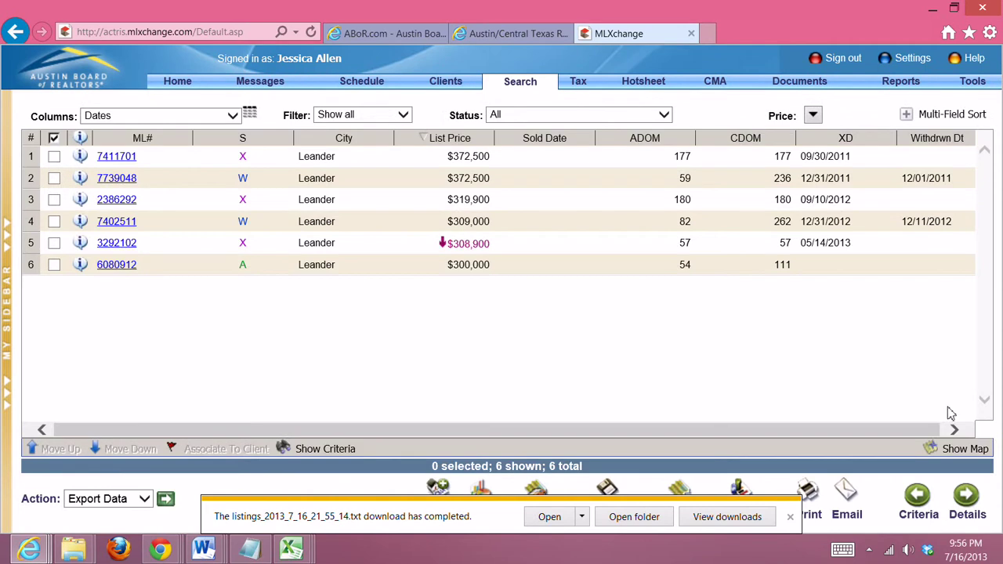
key(alt+Tab)
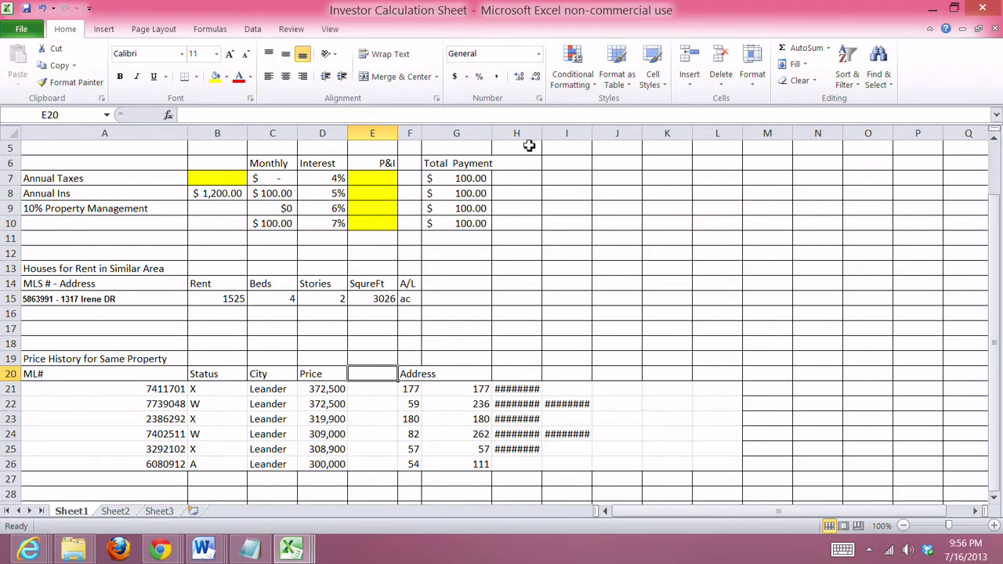
key(Left)
text(List Price)
key(Tab)
text(Sold Date)
key(Tab)
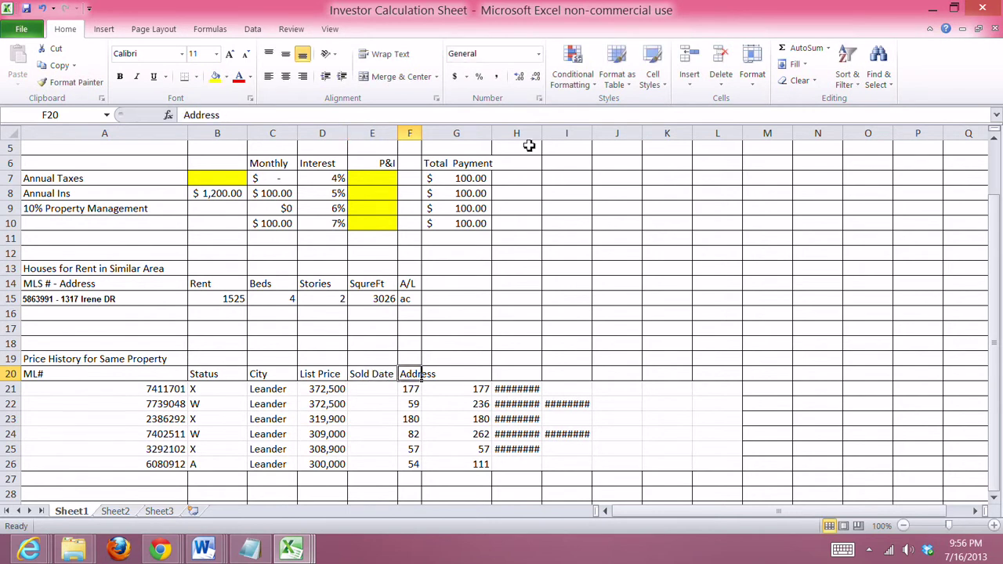
- Enter the headers ADOM in F20 and CDOM in G20, and autofit columns H and I to their dates
text(AD)
key(Tab)
text(CDOM)
key(Tab)
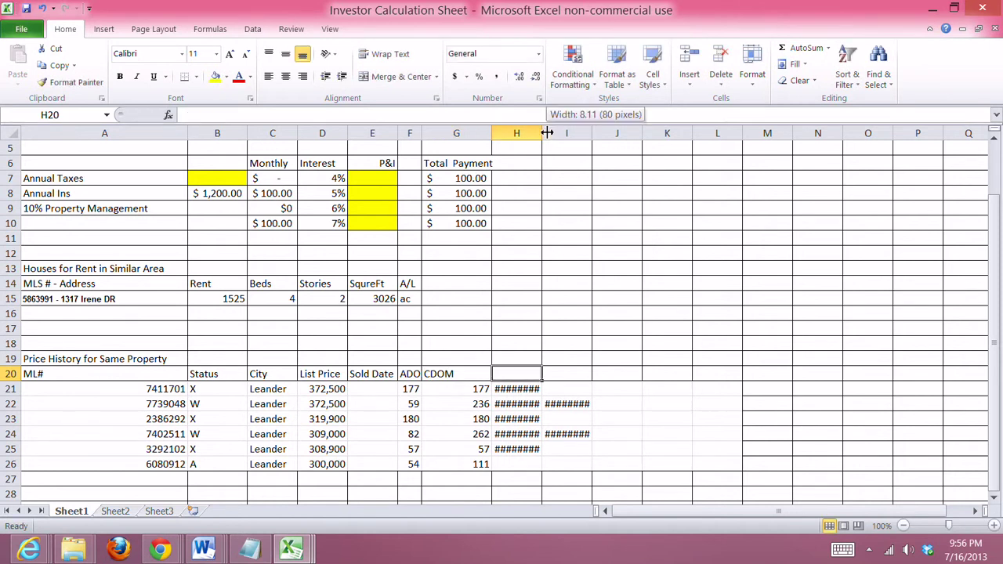
double_click(546, 133)
double_click(601, 133)
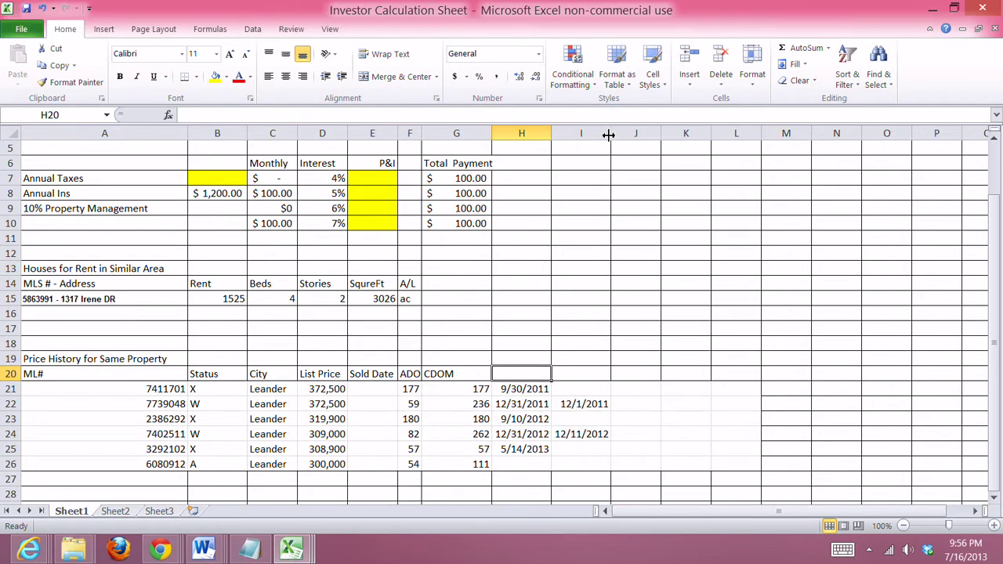
- Check the date column headings in MLXchange and enter the headers Expired in H20 and Withdrawn in I20
key(alt+Tab)
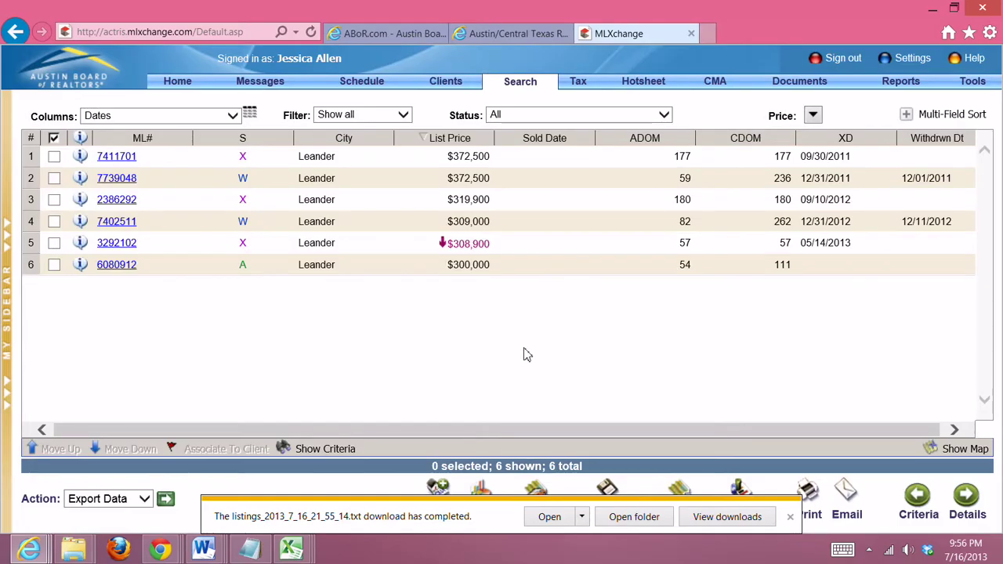
key(alt+Tab)
text(Expired)
key(Tab)
key(alt+Tab)
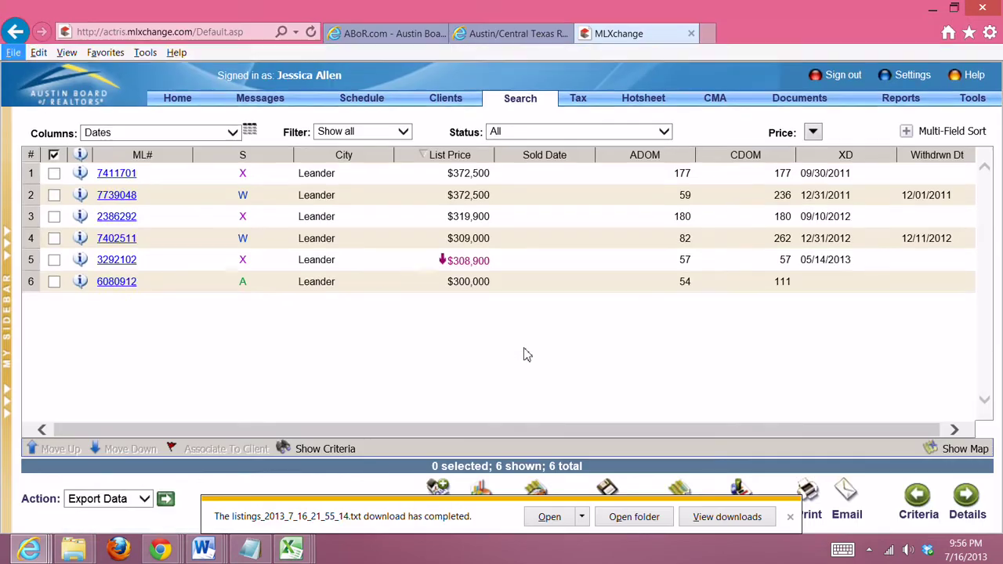
key(alt+Tab)
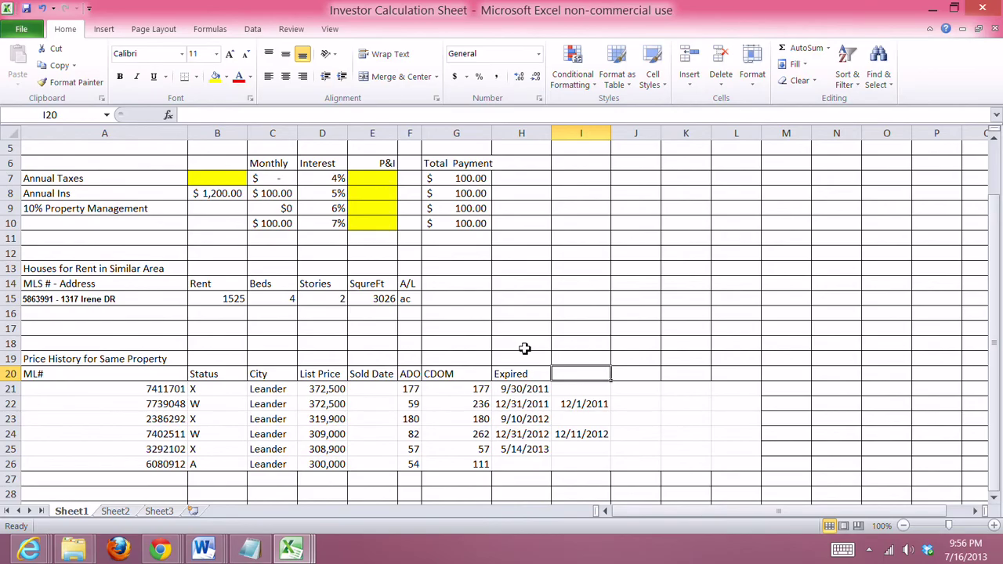
text(Withdrawn)
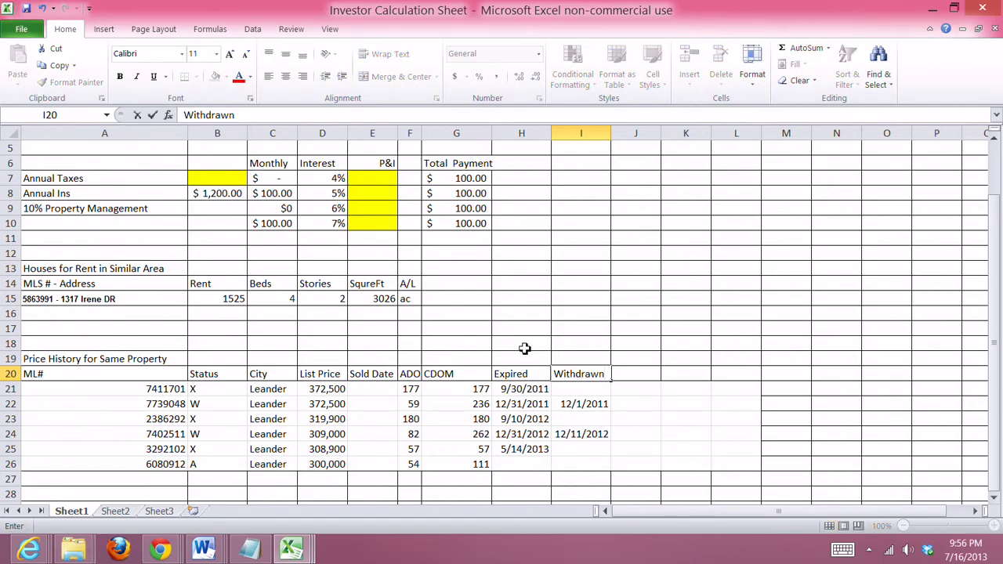
key(Return)
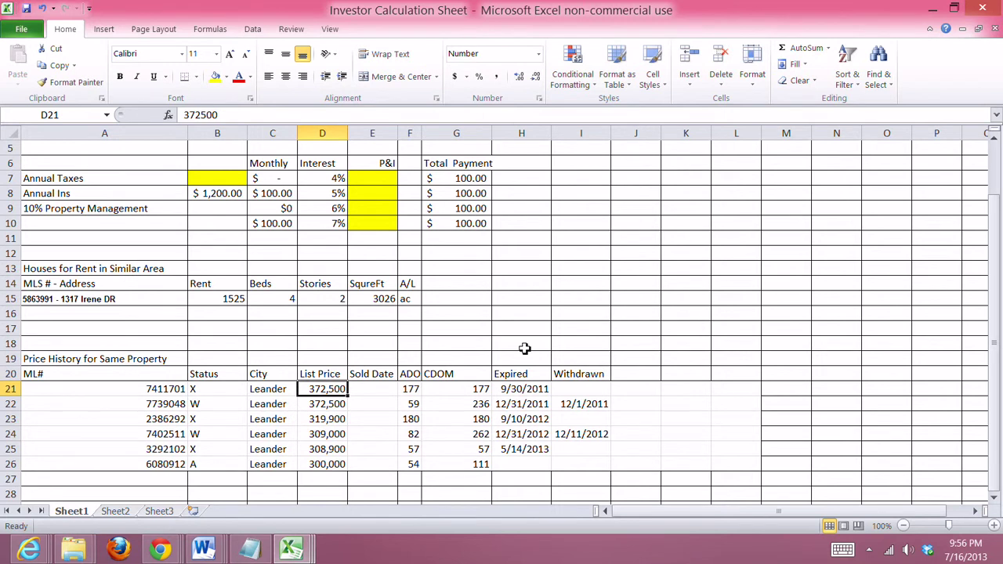